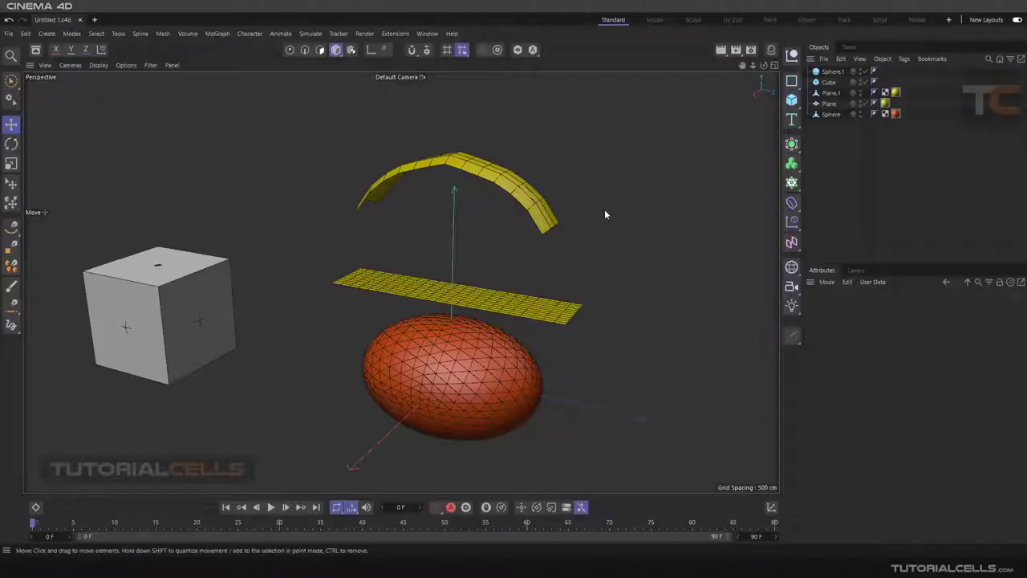
# Turn on X-Ray display for the Cube so that the sphere inside it can be seen.
pyautogui.click(792, 203)
pyautogui.keyDown('alt'); pyautogui.moveTo(379, 298); pyautogui.dragTo(521, 272, button='middle'); pyautogui.keyUp('alt')
pyautogui.keyDown('alt'); pyautogui.moveTo(292, 257); pyautogui.dragTo(447, 256, button='middle'); pyautogui.keyUp('alt')
pyautogui.scroll(5, 435, 259)
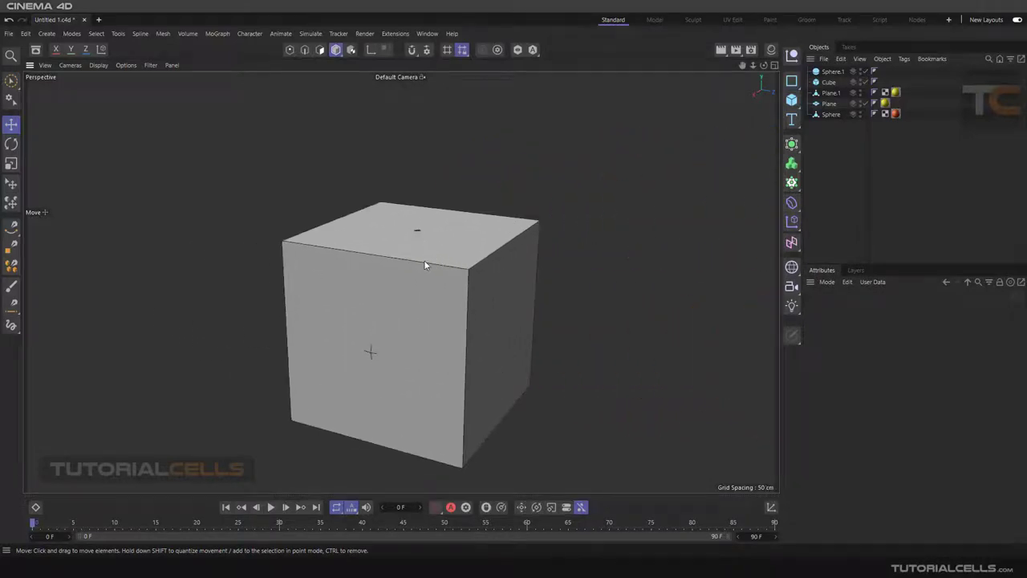
pyautogui.moveTo(426, 265)
pyautogui.keyDown('alt'); pyautogui.mouseDown()
pyautogui.moveTo(441, 247)
pyautogui.moveTo(432, 248)
pyautogui.mouseUp(); pyautogui.keyUp('alt')
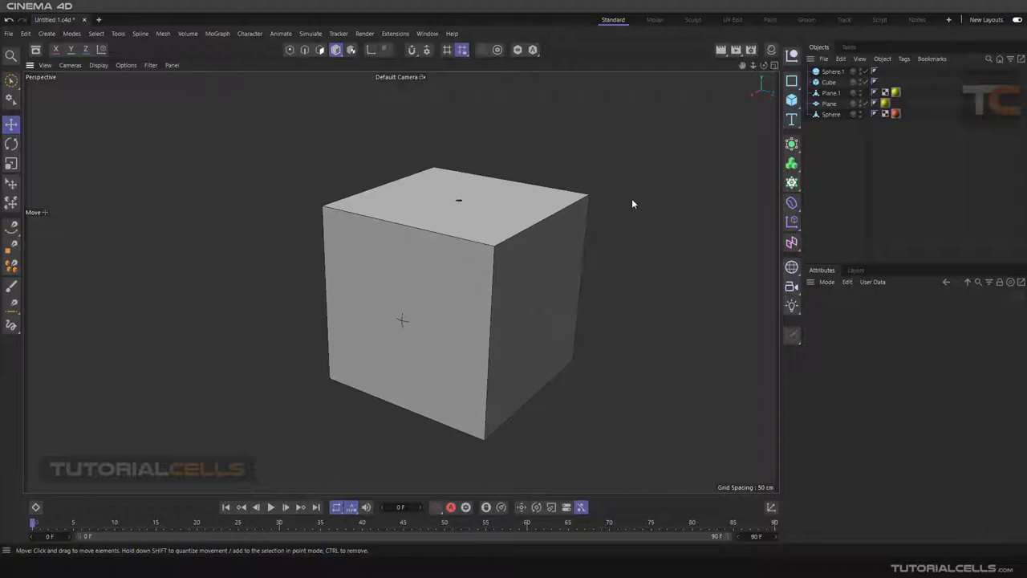
pyautogui.click(830, 72)
pyautogui.click(828, 82)
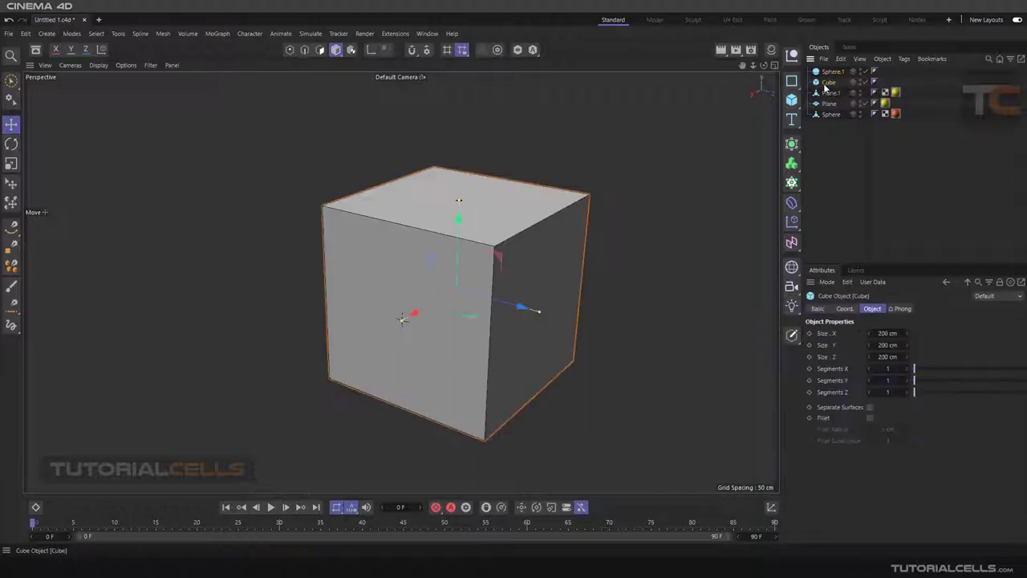
pyautogui.click(818, 309)
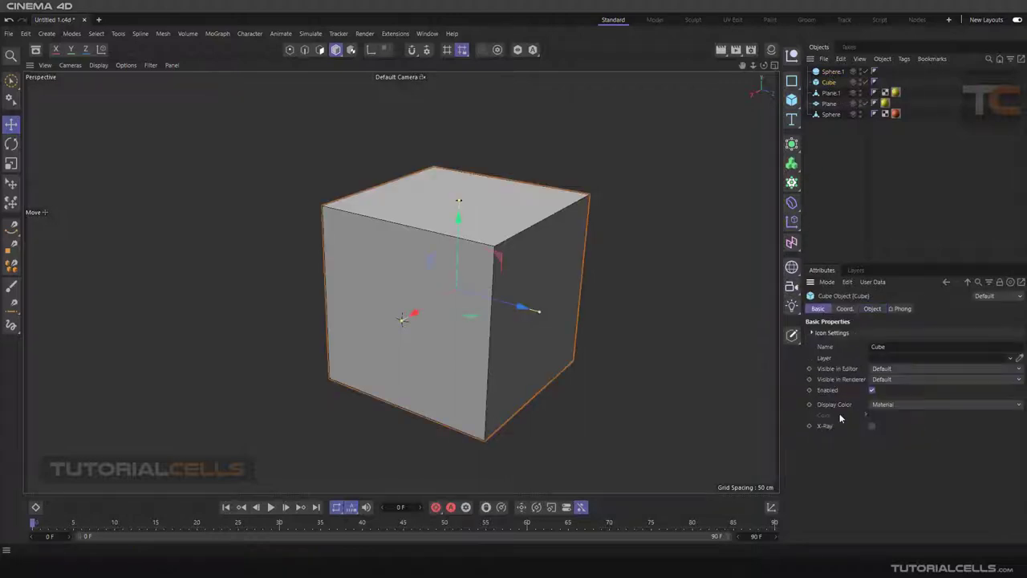
pyautogui.click(871, 427)
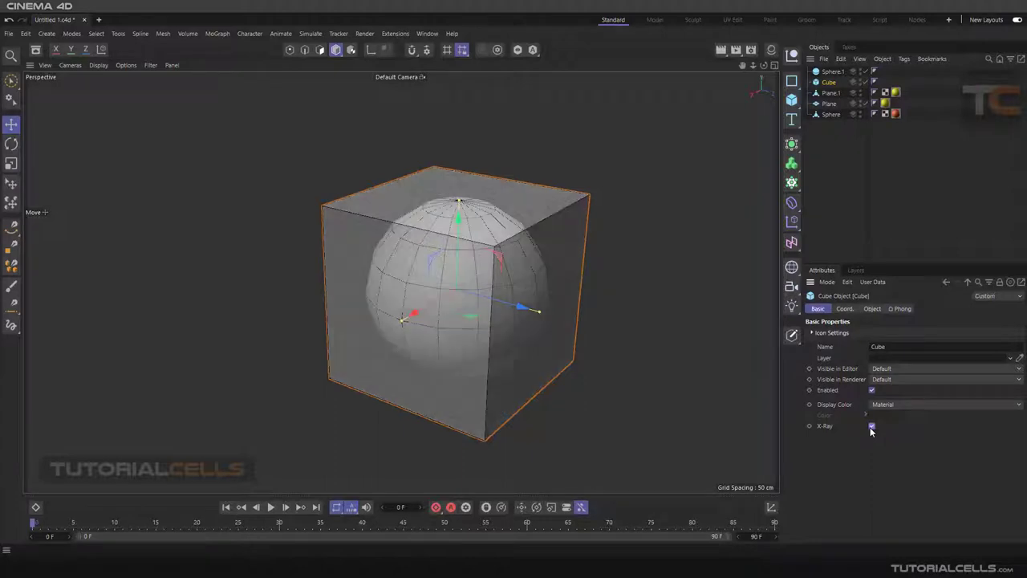
pyautogui.keyDown('alt'); pyautogui.moveTo(499, 271); pyautogui.dragTo(468, 268); pyautogui.keyUp('alt')
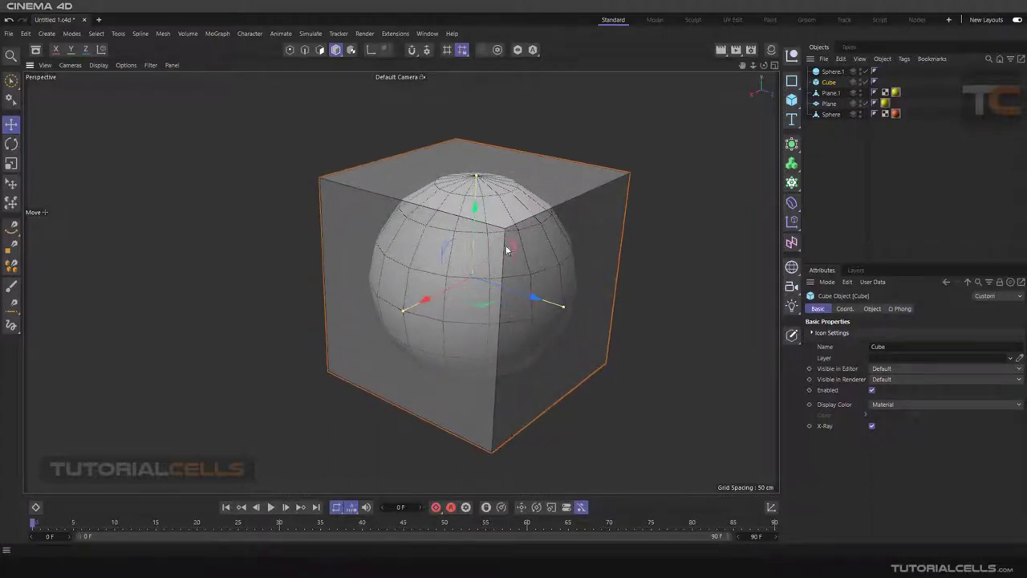
# Scale the Cube up slightly with the Scale tool so it encloses the inner sphere with more room.
pyautogui.click(832, 72)
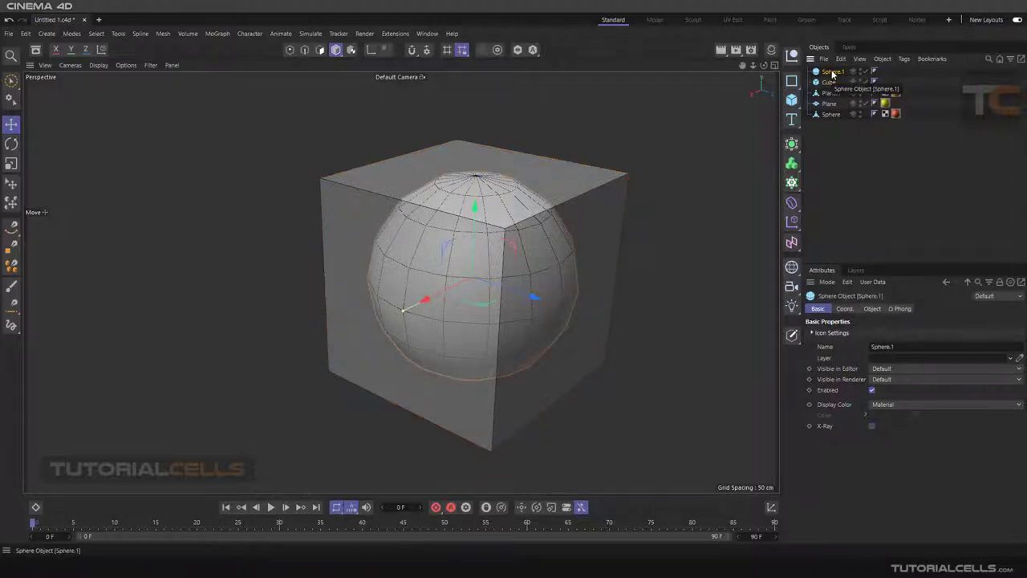
pyautogui.click(828, 81)
pyautogui.click(832, 72)
pyautogui.click(829, 82)
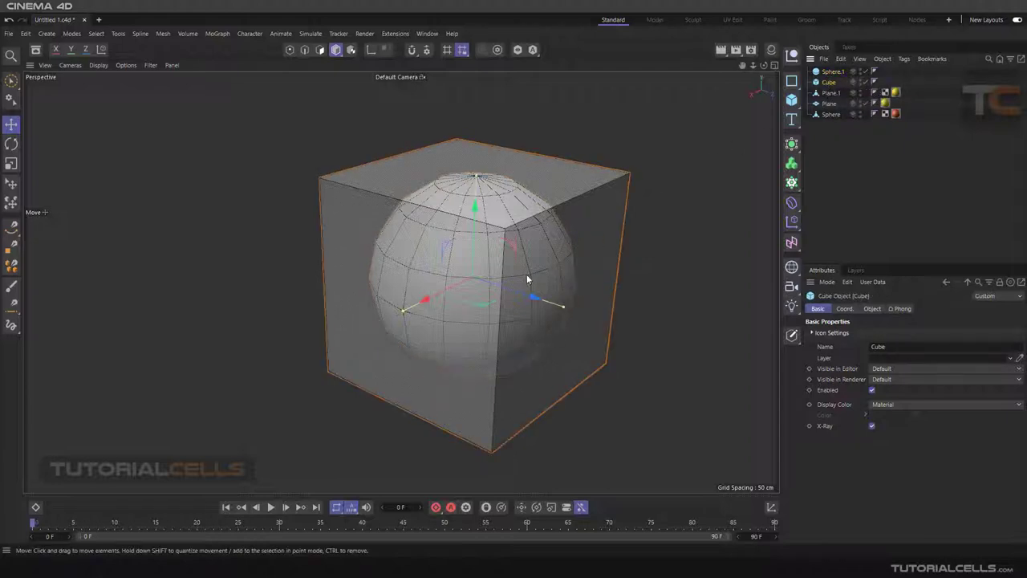
pyautogui.scroll(1, 436, 241)
pyautogui.scroll(-2, 434, 236)
pyautogui.keyDown('alt'); pyautogui.moveTo(434, 236); pyautogui.dragTo(532, 176); pyautogui.keyUp('alt')
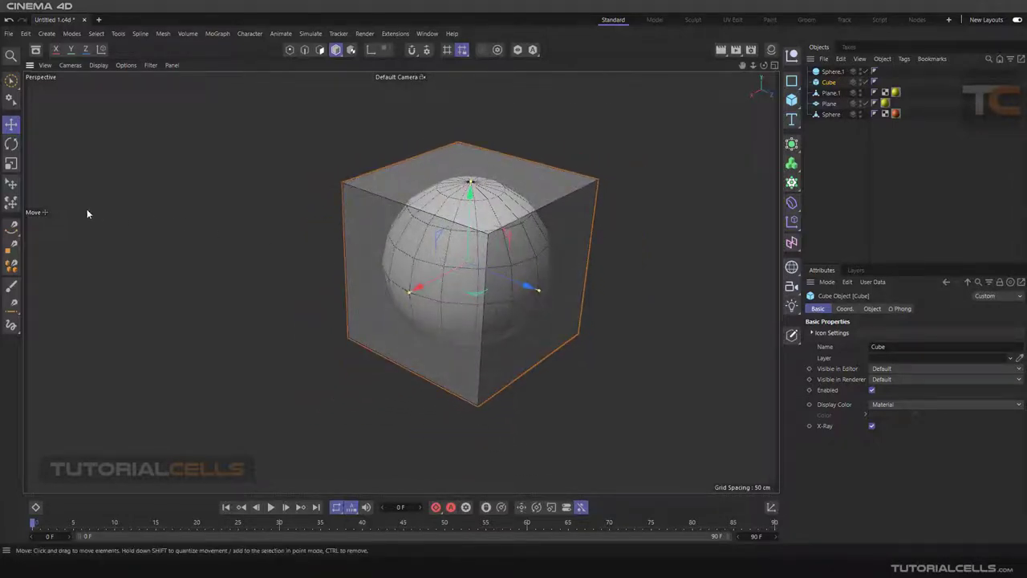
pyautogui.press('t')
pyautogui.moveTo(197, 218); pyautogui.dragTo(261, 242)
pyautogui.scroll(3, 512, 243)
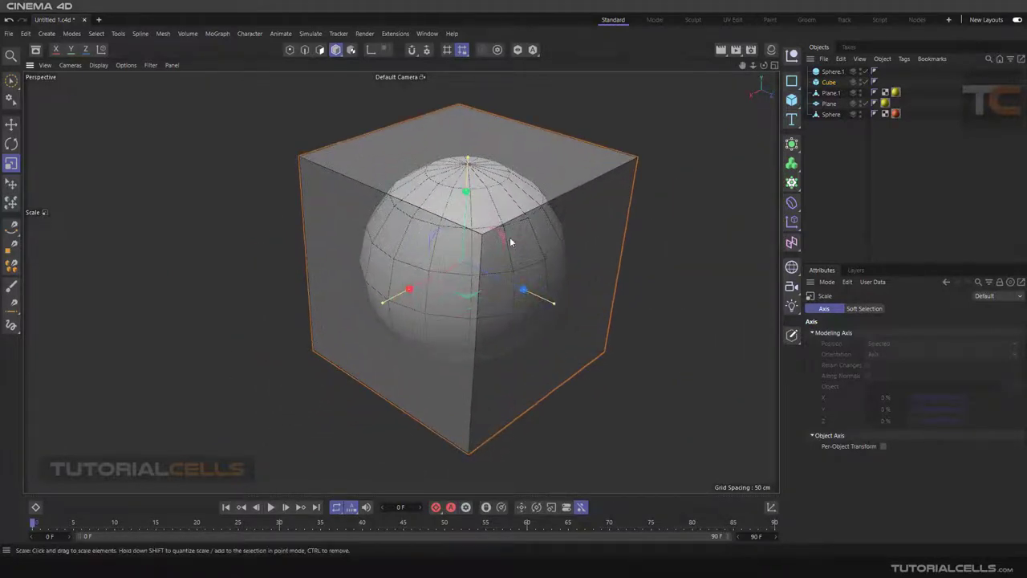
pyautogui.scroll(-3, 493, 242)
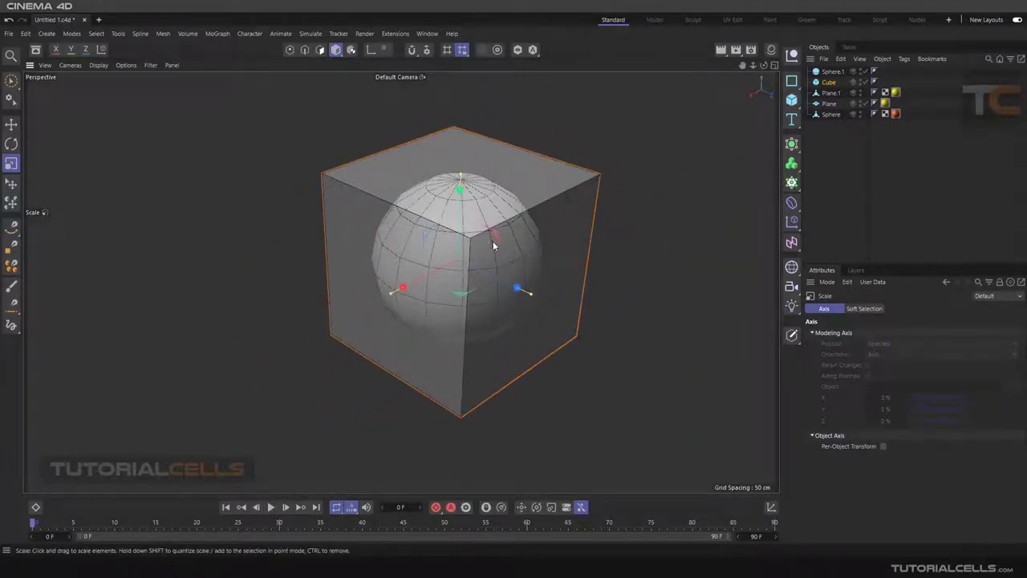
# Add a Shrink Wrap deformer as a child of Sphere.1.
pyautogui.click(832, 72)
pyautogui.keyDown('alt'); pyautogui.moveTo(558, 245); pyautogui.dragTo(526, 237); pyautogui.keyUp('alt')
pyautogui.keyDown('alt'); pyautogui.moveTo(528, 241); pyautogui.dragTo(534, 246, button='middle'); pyautogui.keyUp('alt')
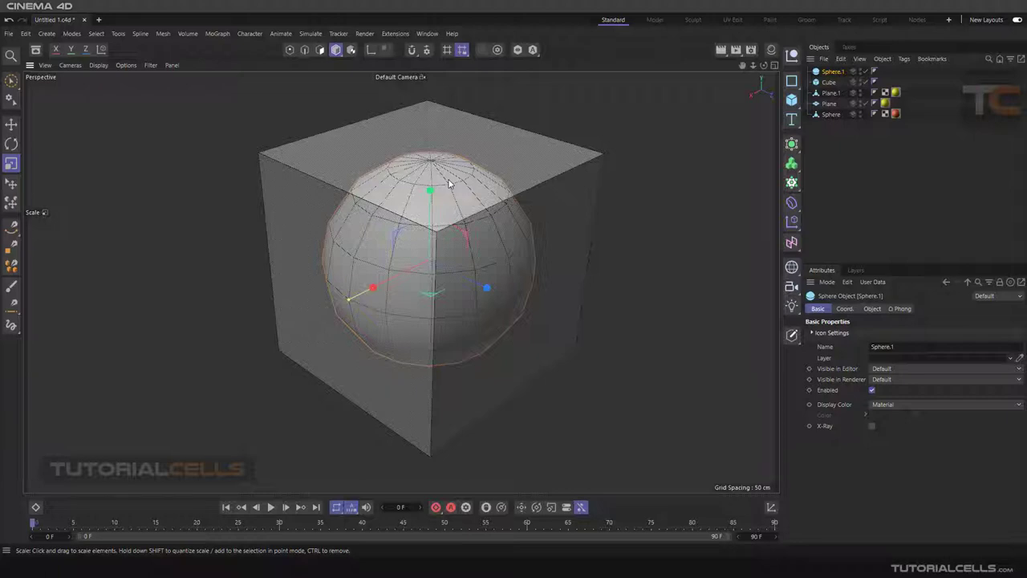
pyautogui.click(792, 203)
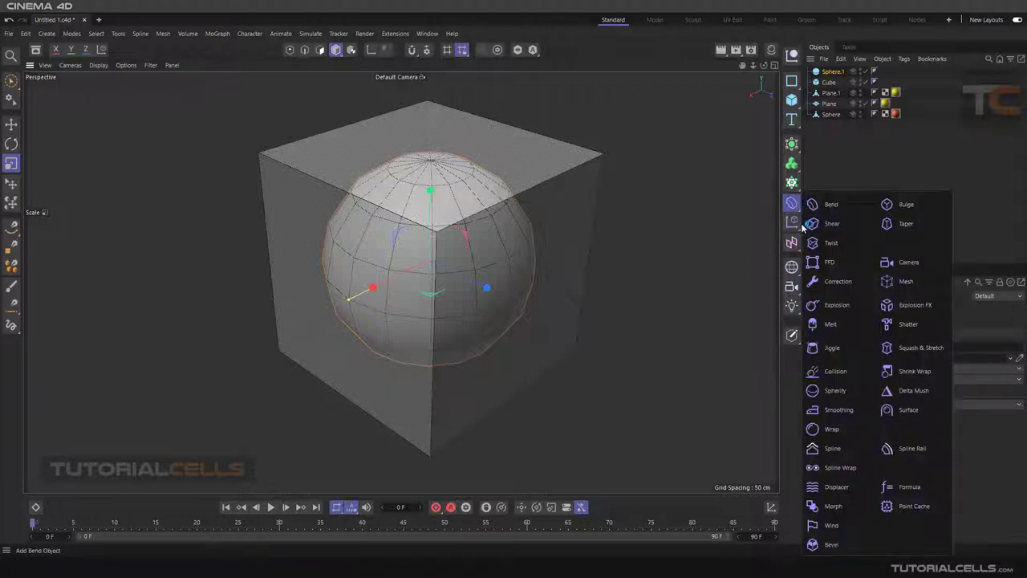
pyautogui.keyDown('shift'); pyautogui.click(905, 374); pyautogui.keyUp('shift')
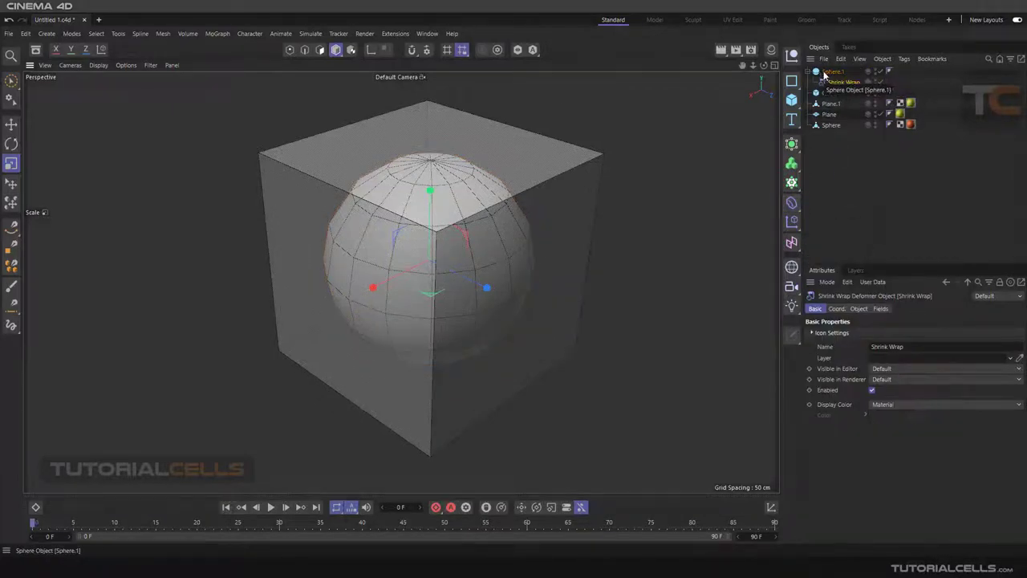
# Assign the Cube as the Shrink Wrap deformer's target object.
pyautogui.scroll(-8, 543, 187)
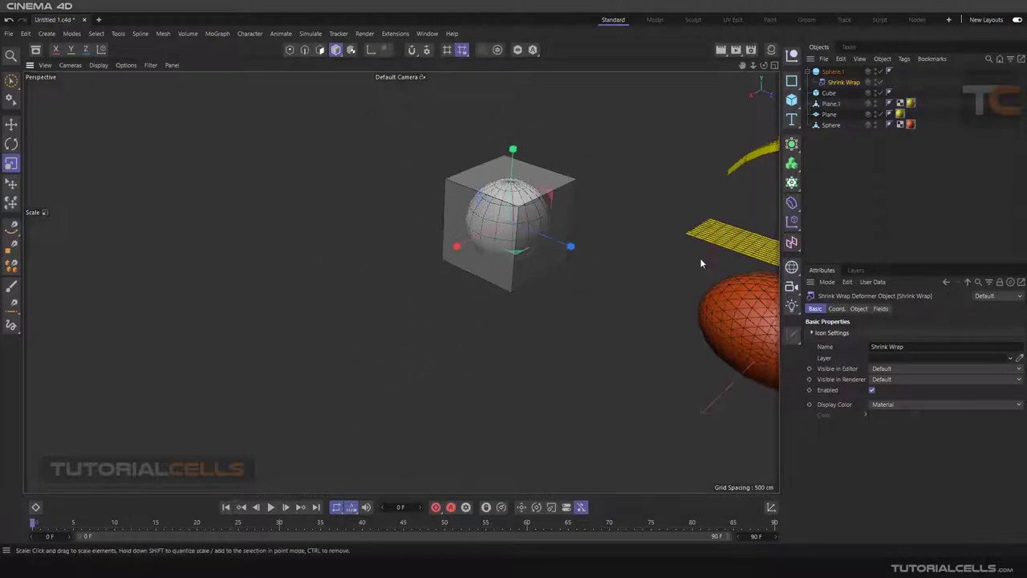
pyautogui.keyDown('alt'); pyautogui.moveTo(701, 264); pyautogui.dragTo(619, 260, button='middle'); pyautogui.keyUp('alt')
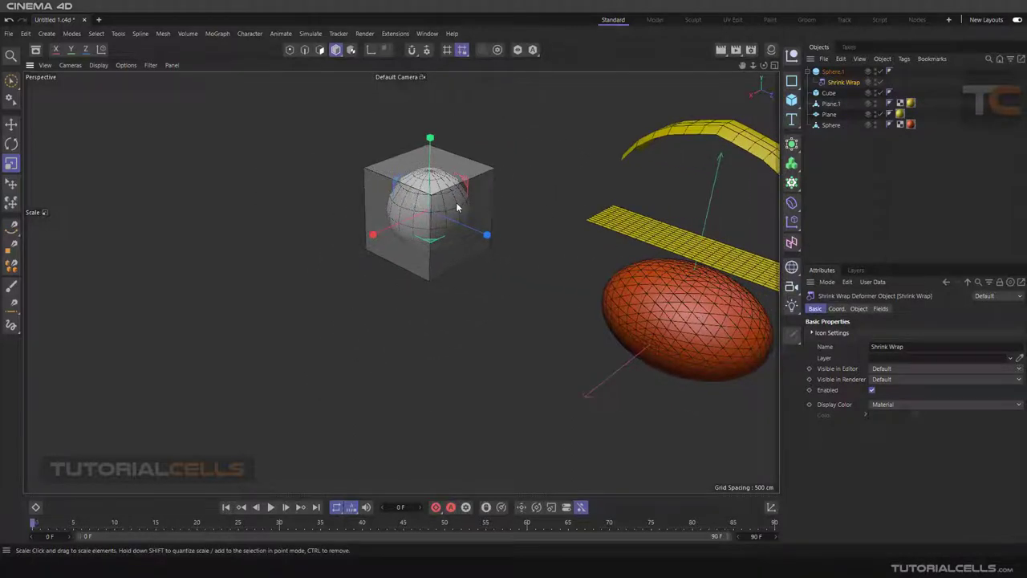
pyautogui.scroll(3, 458, 207)
pyautogui.click(11, 125)
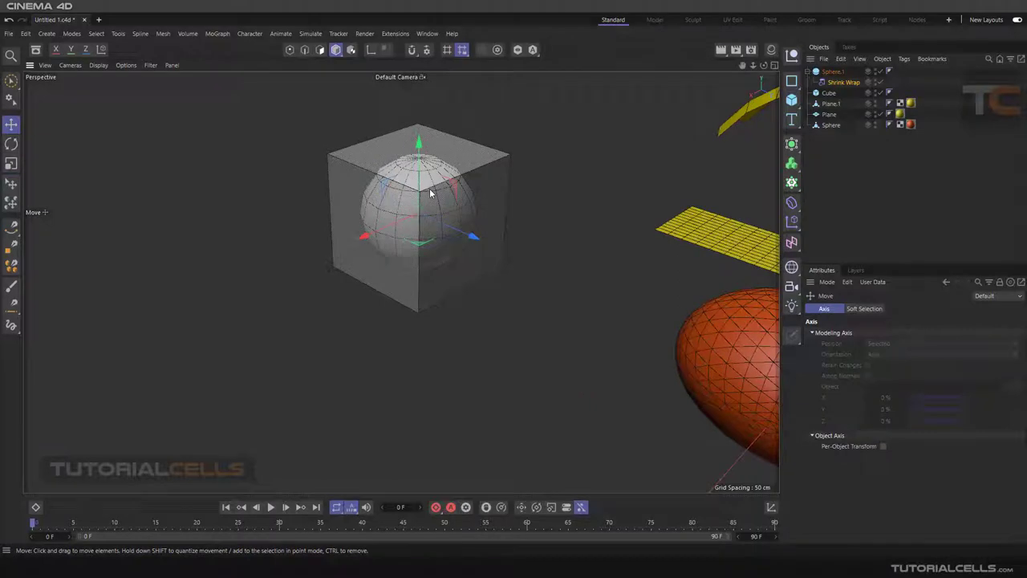
pyautogui.scroll(3, 465, 190)
pyautogui.scroll(1, 452, 195)
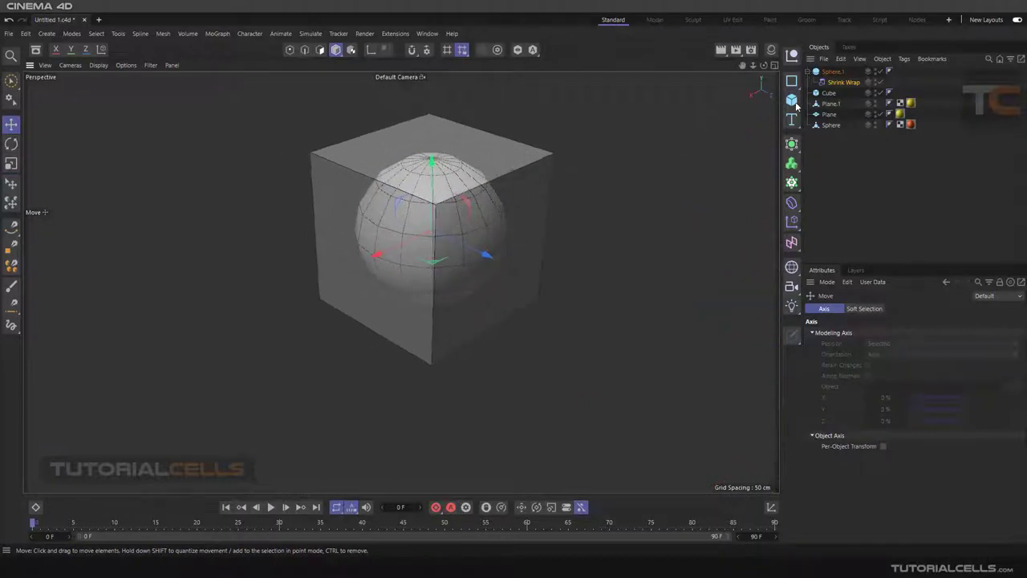
pyautogui.click(832, 83)
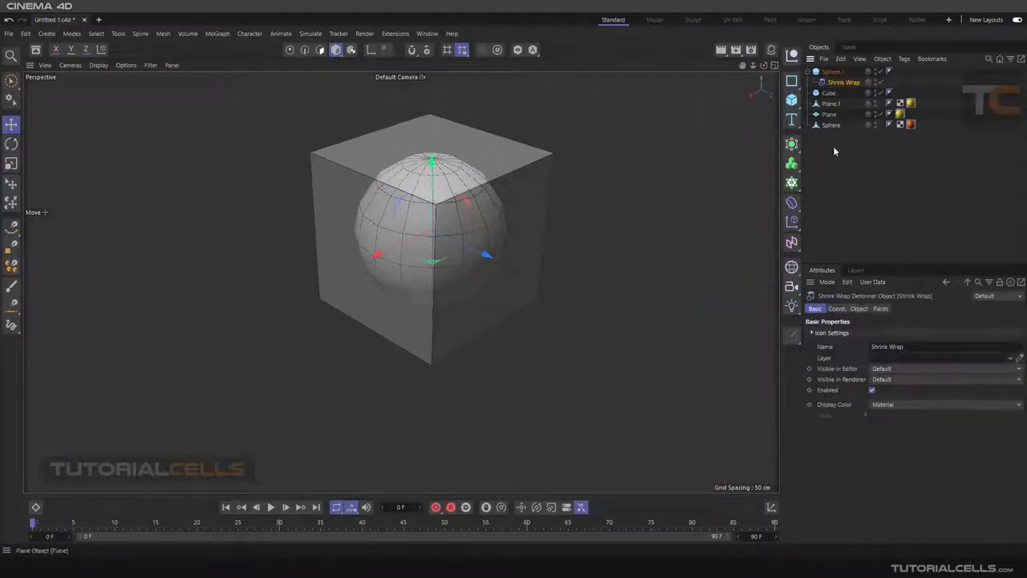
pyautogui.click(858, 309)
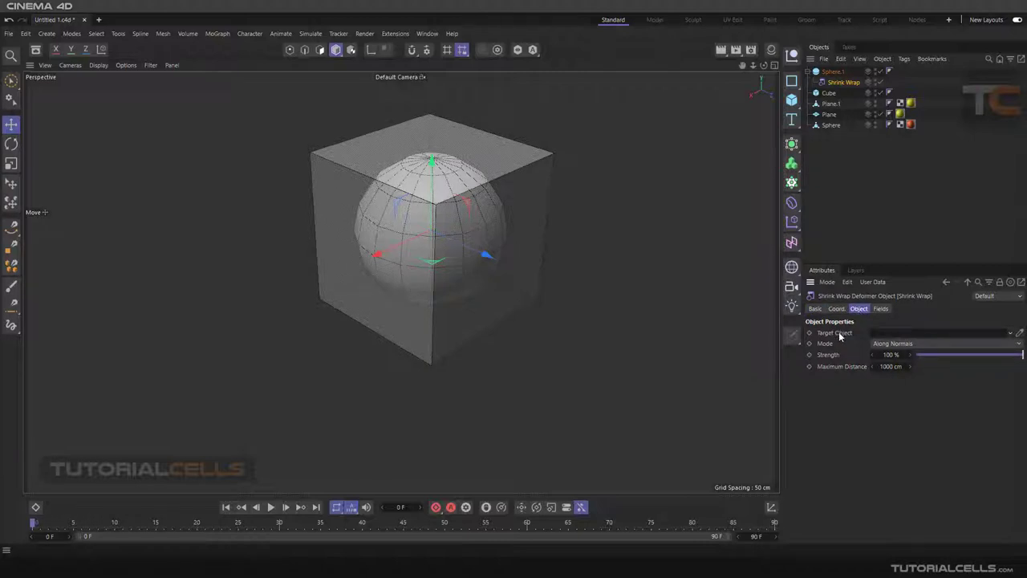
pyautogui.moveTo(830, 93); pyautogui.dragTo(879, 332)
pyautogui.keyDown('alt'); pyautogui.moveTo(440, 215); pyautogui.dragTo(454, 210); pyautogui.keyUp('alt')
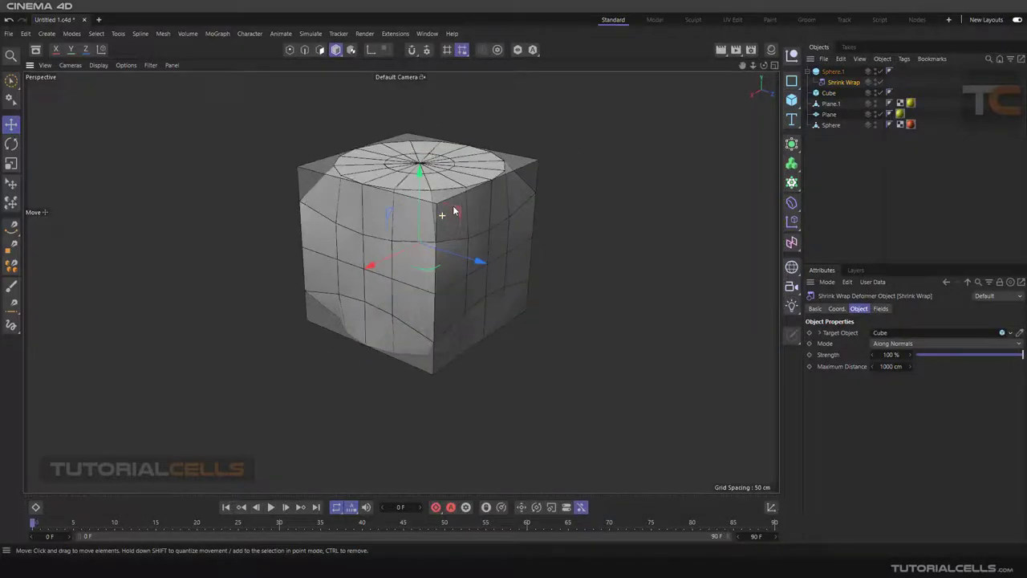
# Try Shrink Wrap strengths of 98.8% and 67.4% on the sphere inside the cube.
pyautogui.moveTo(1013, 356)
pyautogui.mouseDown()
pyautogui.moveTo(885, 363)
pyautogui.moveTo(1023, 353)
pyautogui.mouseUp()
pyautogui.scroll(3, 353, 231)
pyautogui.keyDown('alt'); pyautogui.moveTo(353, 231); pyautogui.dragTo(397, 230); pyautogui.keyUp('alt')
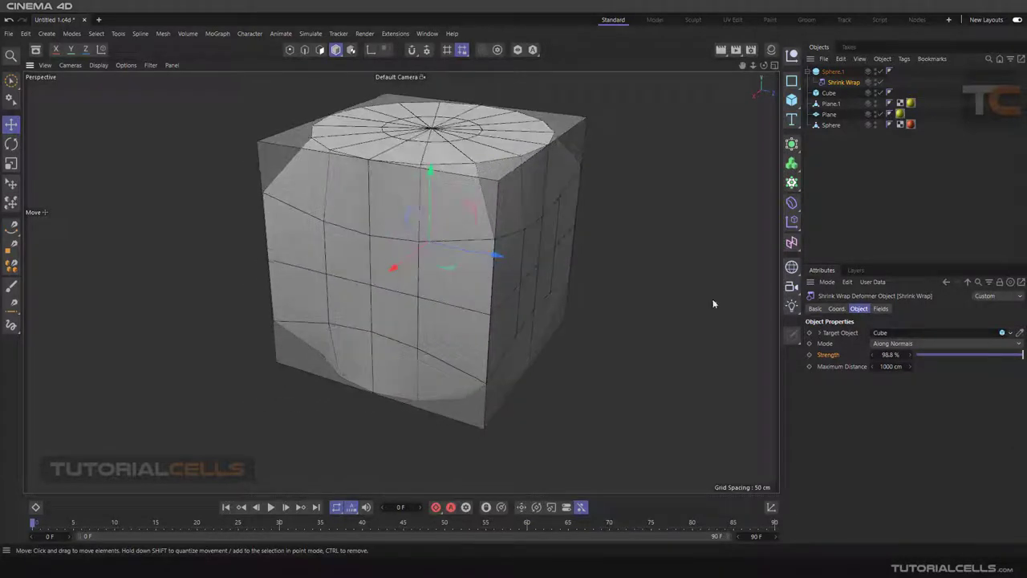
pyautogui.moveTo(1003, 356); pyautogui.dragTo(988, 358)
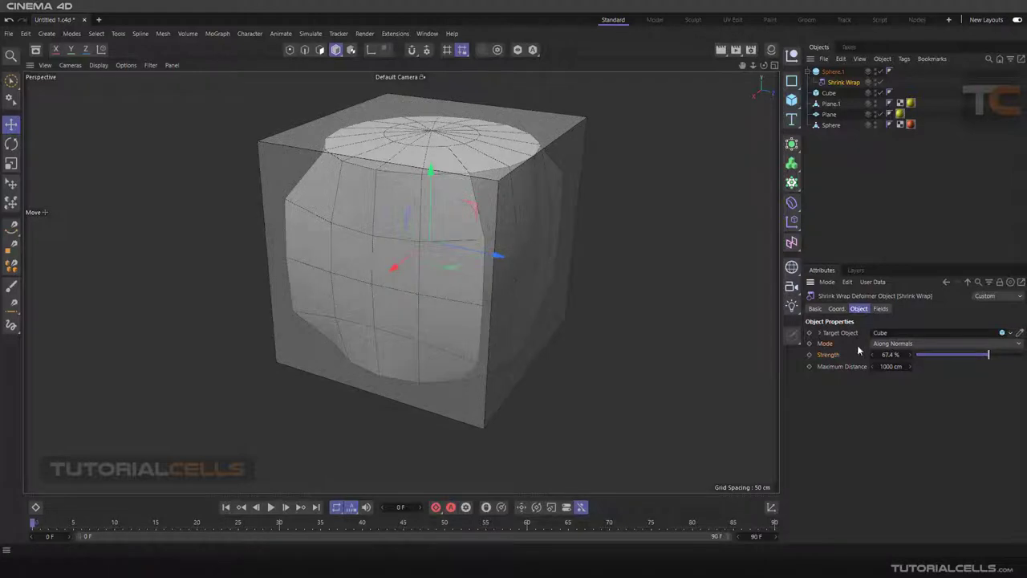
# Inspect the wrapped sphere's edges near the cube's corner and lower the Shrink Wrap strength to 19.2%.
pyautogui.scroll(4, 492, 241)
pyautogui.keyDown('alt'); pyautogui.moveTo(473, 238); pyautogui.dragTo(440, 232); pyautogui.keyUp('alt')
pyautogui.scroll(2, 451, 223)
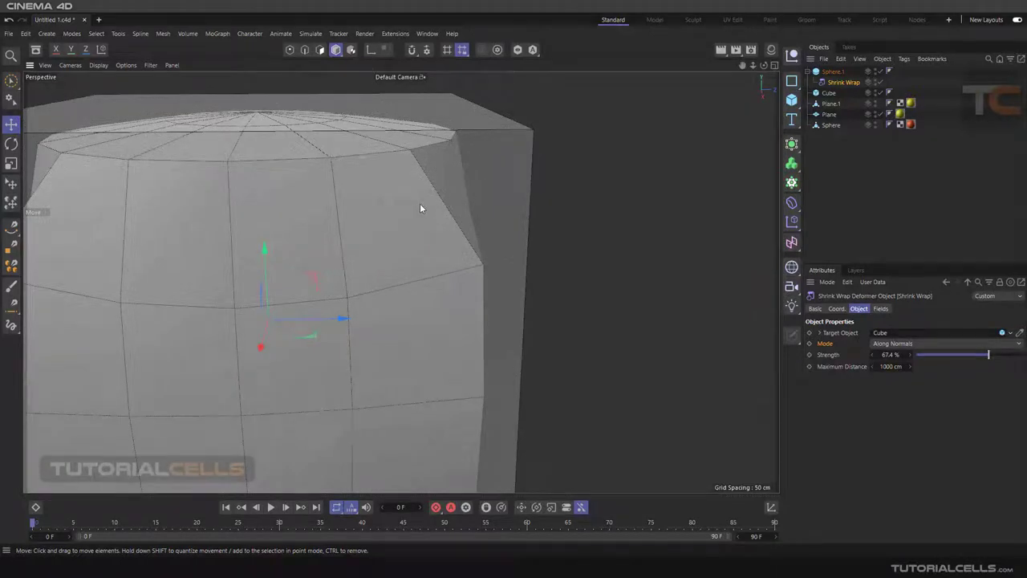
pyautogui.scroll(-3, 420, 205)
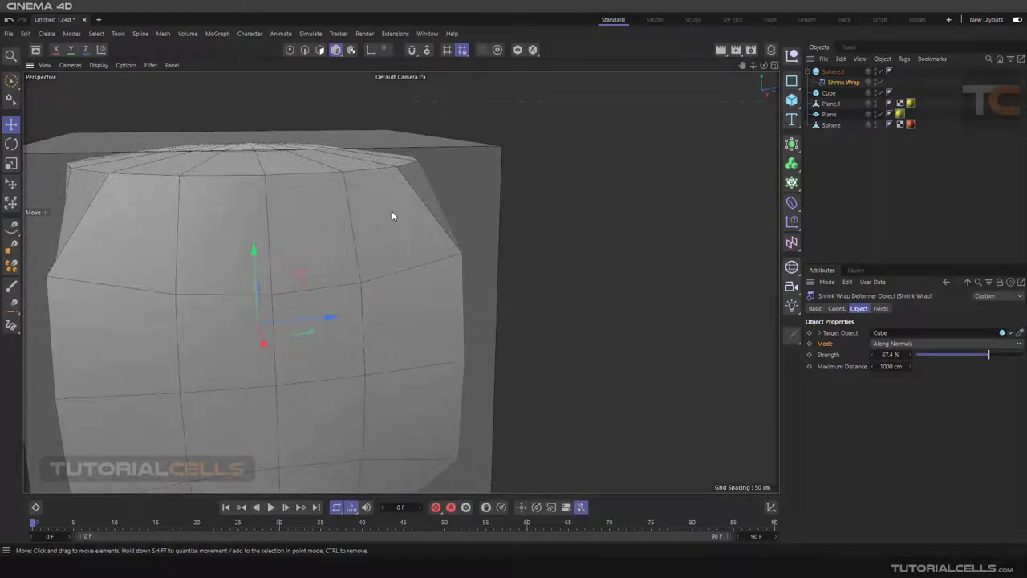
pyautogui.keyDown('alt'); pyautogui.moveTo(525, 161); pyautogui.dragTo(374, 239); pyautogui.keyUp('alt')
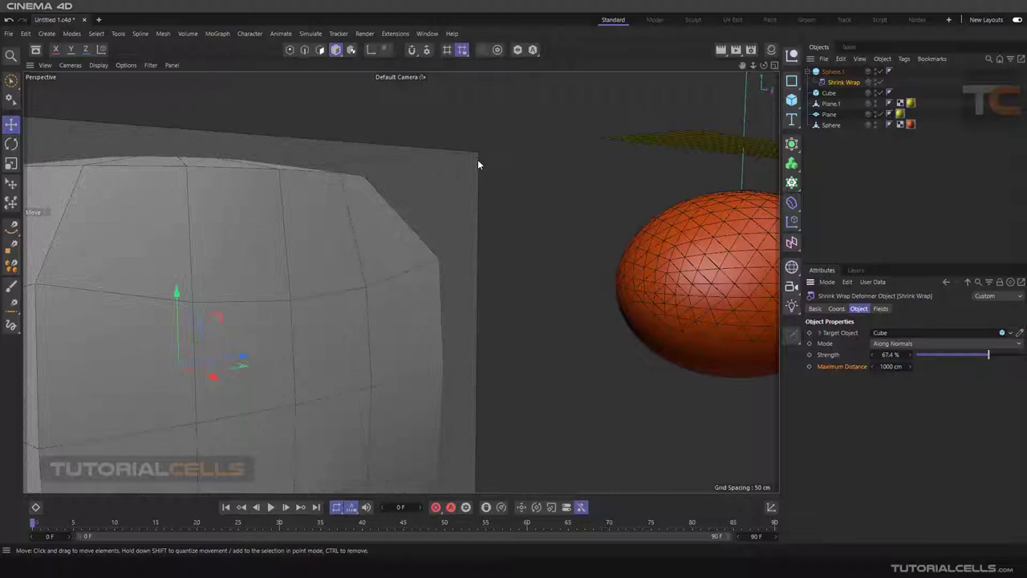
pyautogui.keyDown('alt'); pyautogui.moveTo(435, 219); pyautogui.dragTo(488, 228); pyautogui.keyUp('alt')
pyautogui.moveTo(987, 355); pyautogui.dragTo(937, 345)
pyautogui.keyDown('alt'); pyautogui.moveTo(407, 257); pyautogui.dragTo(362, 220); pyautogui.keyUp('alt')
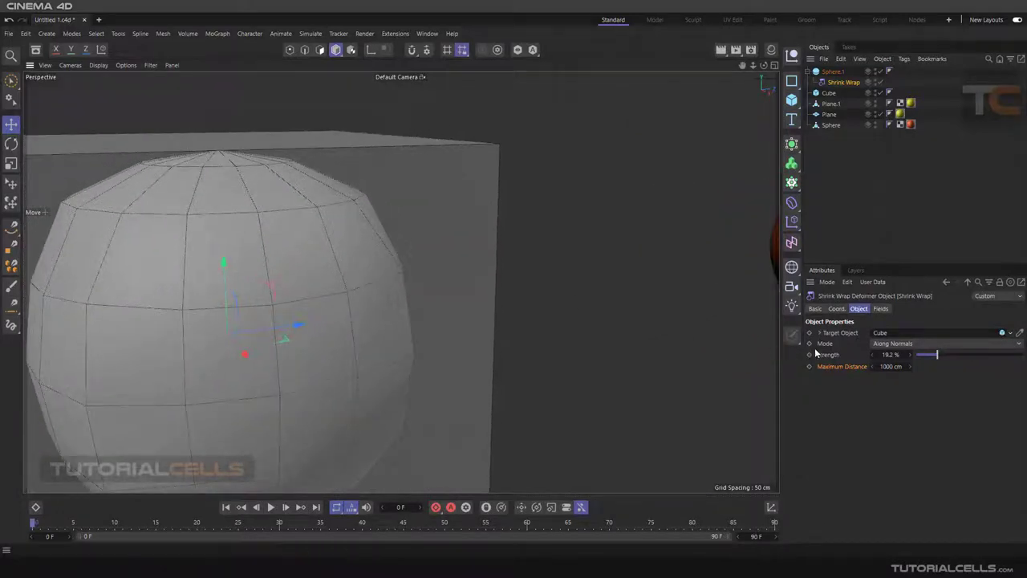
# Increase the segments of Sphere.1 to 38.
pyautogui.click(833, 71)
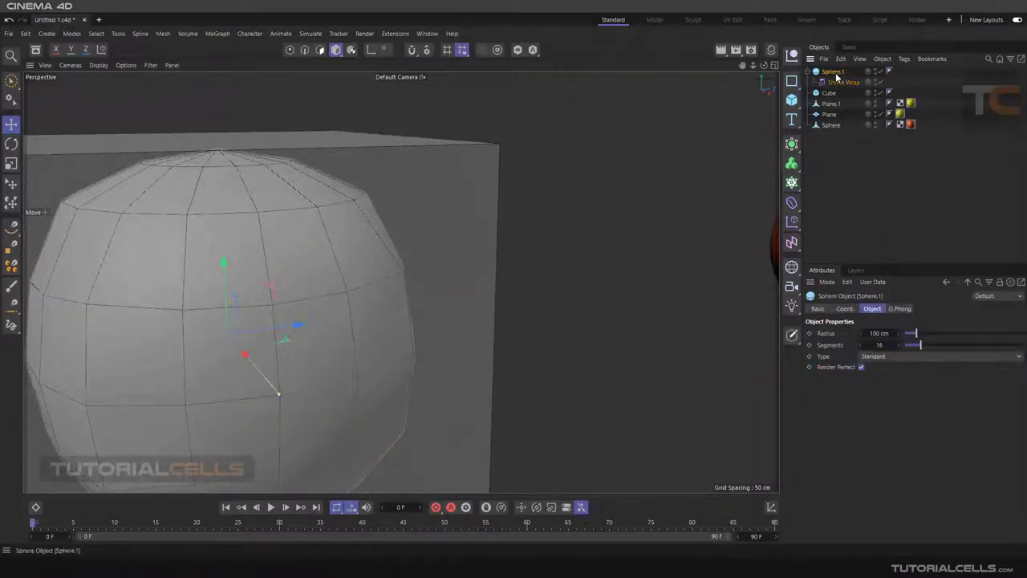
pyautogui.moveTo(919, 346); pyautogui.dragTo(947, 346)
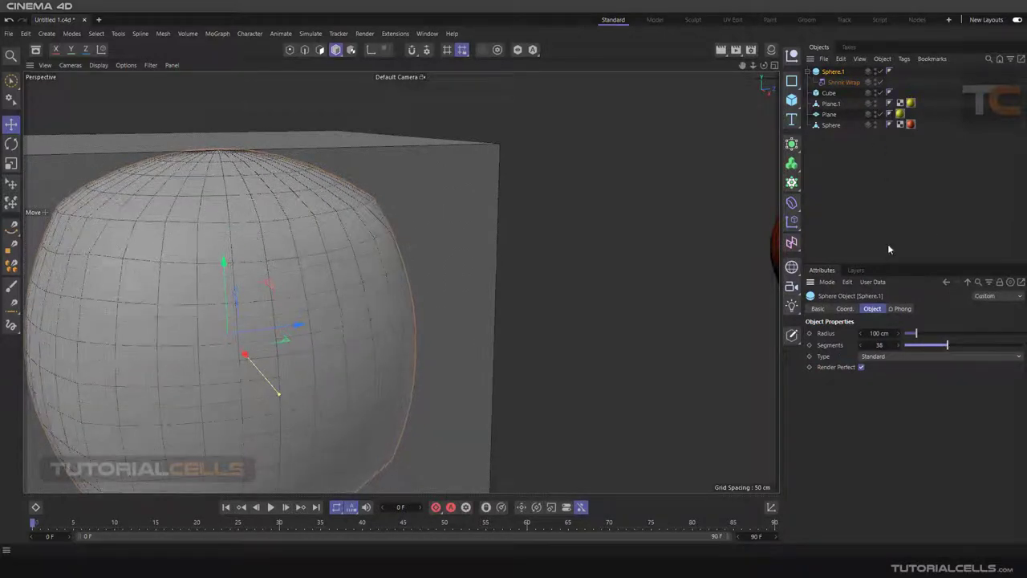
# Test the denser sphere with the Shrink Wrap strength at 100%, and set the strength back to 0%.
pyautogui.click(843, 82)
pyautogui.moveTo(938, 354); pyautogui.dragTo(1023, 354)
pyautogui.scroll(-3, 474, 193)
pyautogui.moveTo(473, 193)
pyautogui.keyDown('alt'); pyautogui.mouseDown()
pyautogui.moveTo(388, 214)
pyautogui.moveTo(463, 217)
pyautogui.moveTo(412, 206)
pyautogui.moveTo(426, 193)
pyautogui.moveTo(567, 201)
pyautogui.mouseUp(); pyautogui.keyUp('alt')
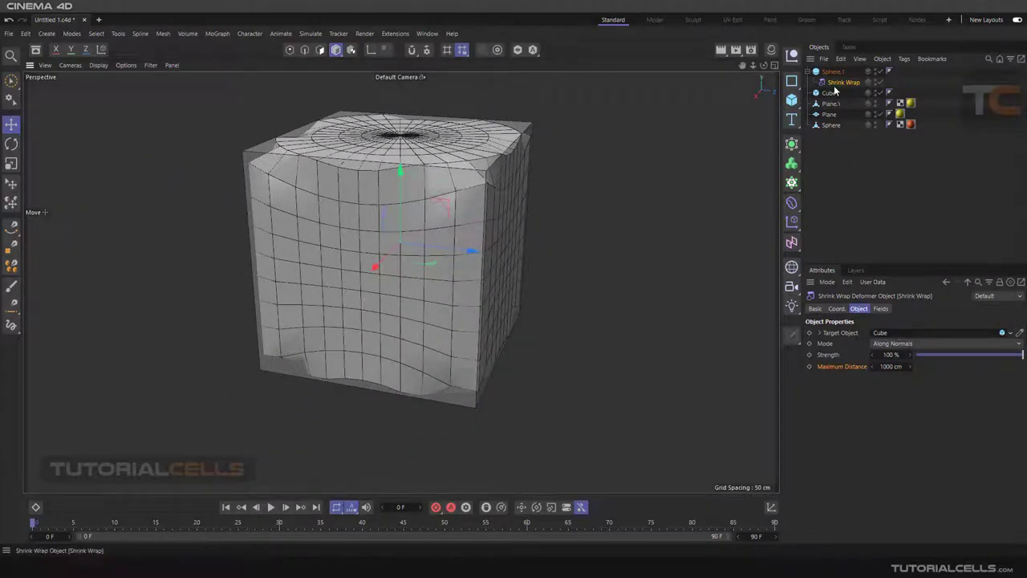
pyautogui.moveTo(937, 355); pyautogui.dragTo(909, 358)
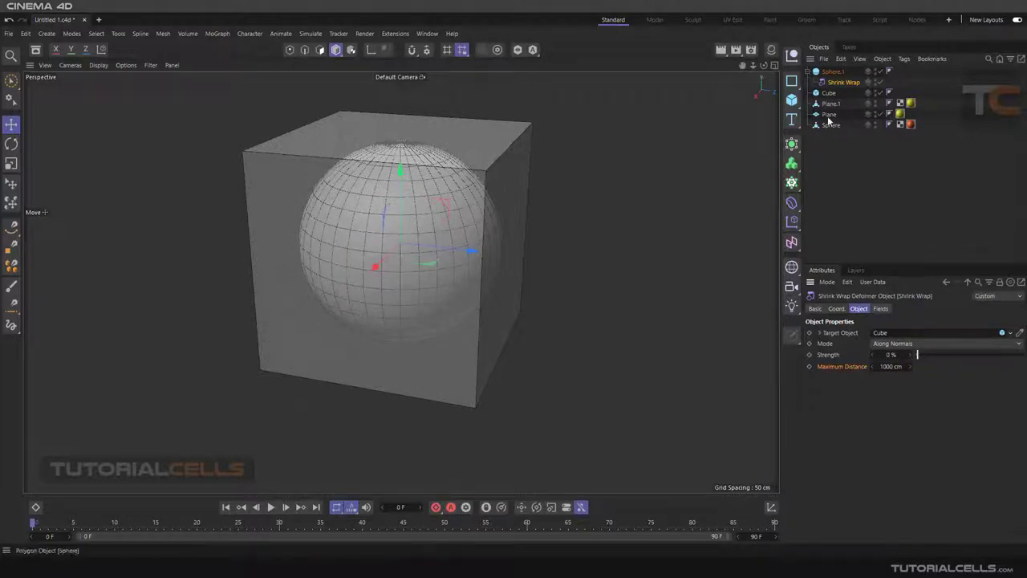
# Change the type of Sphere.1 to Hexahedron and examine its new mesh layout up close.
pyautogui.click(832, 71)
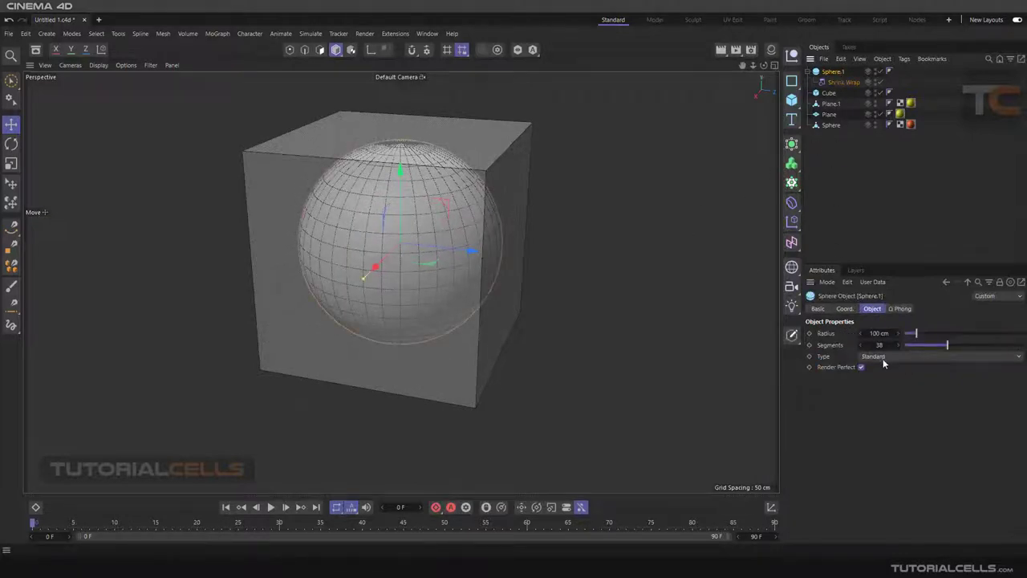
pyautogui.click(883, 359)
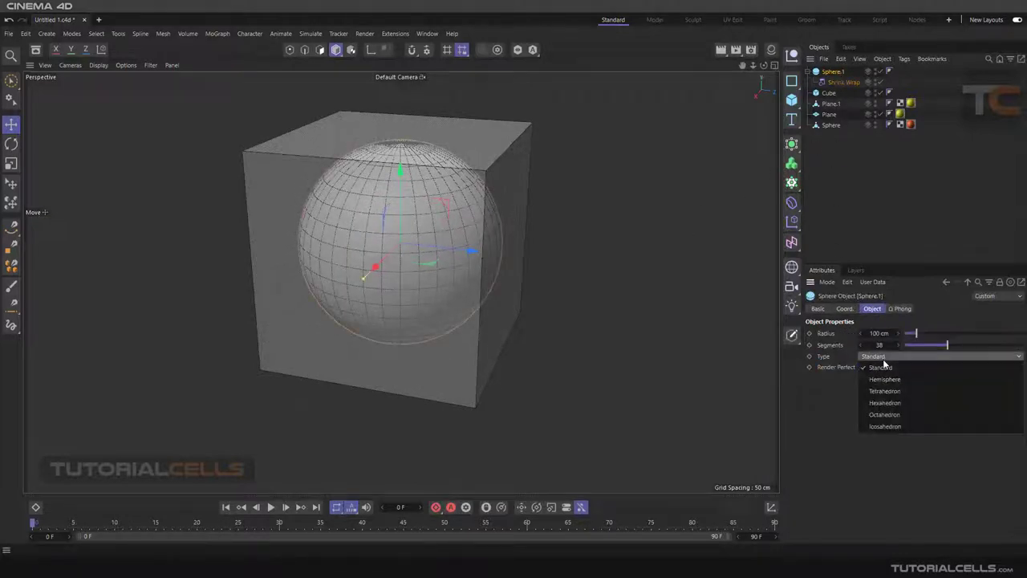
pyautogui.click(887, 403)
pyautogui.scroll(2, 387, 201)
pyautogui.scroll(-1, 387, 200)
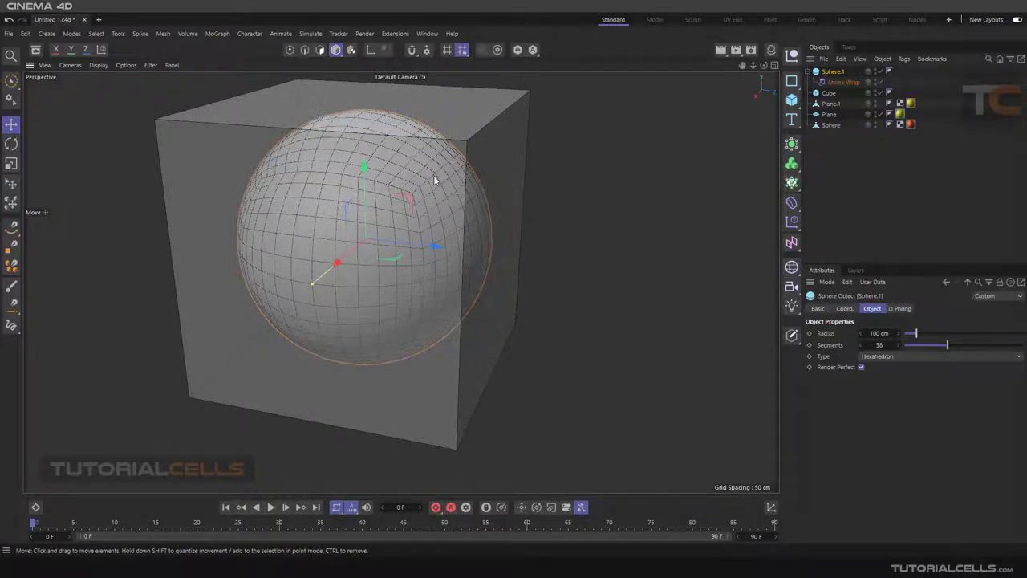
pyautogui.scroll(5, 433, 180)
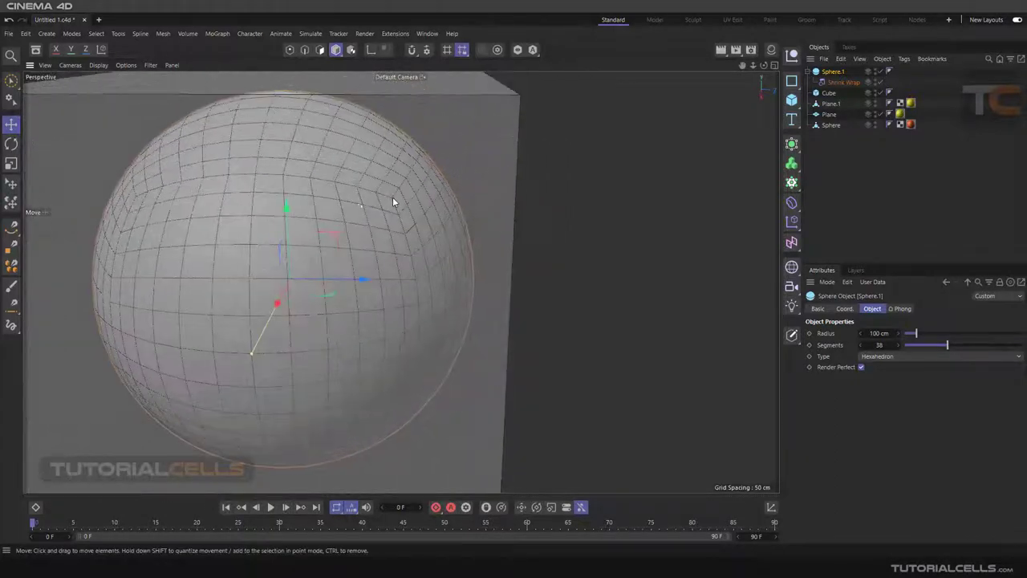
# Inspect the Hexahedron sphere's mesh, then try the Shrink Wrap strength of Sphere.1 and return it to 0%.
pyautogui.scroll(-1, 392, 201)
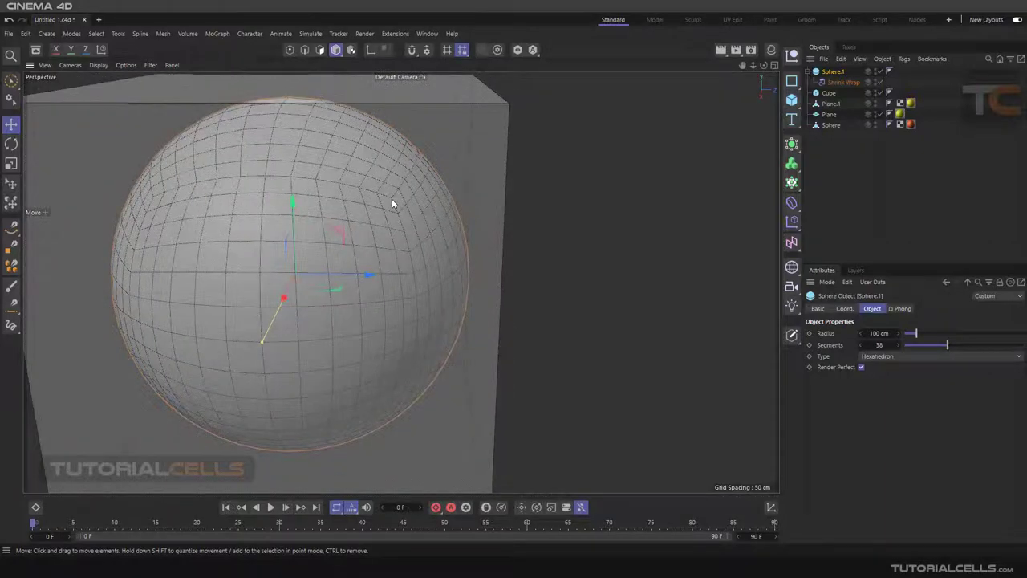
pyautogui.keyDown('alt'); pyautogui.moveTo(394, 201); pyautogui.dragTo(374, 210); pyautogui.keyUp('alt')
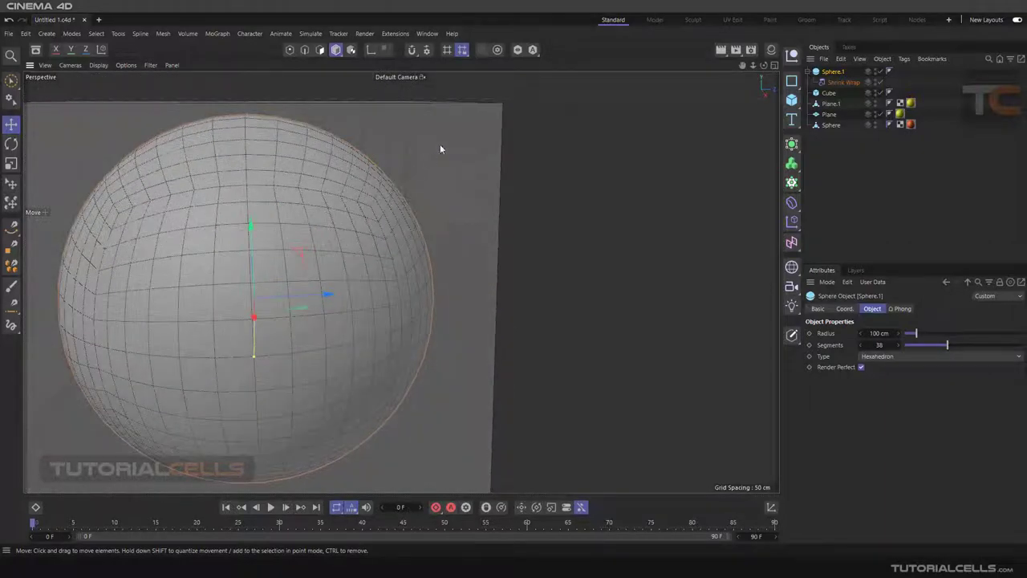
pyautogui.scroll(-3, 500, 105)
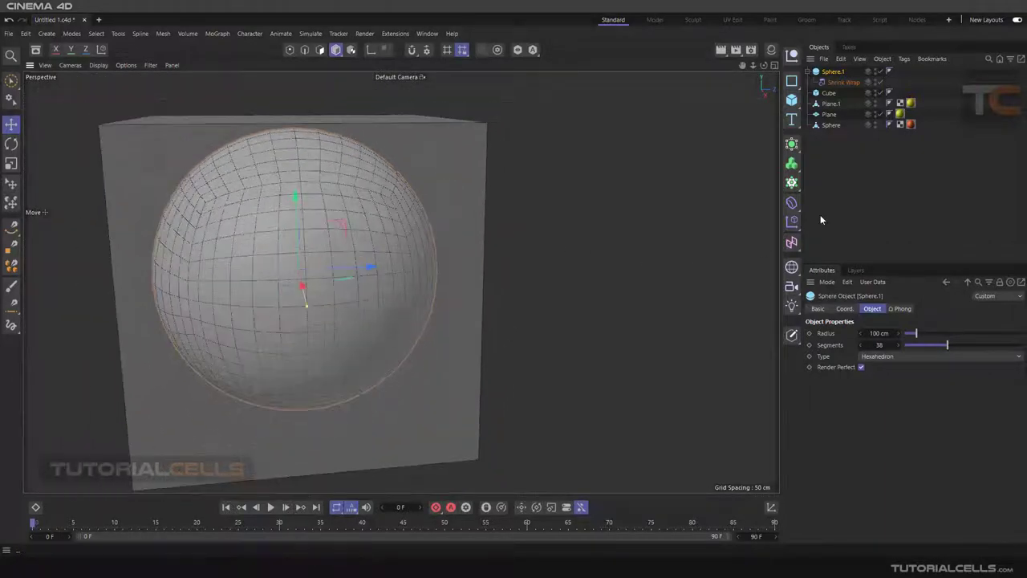
pyautogui.click(841, 82)
pyautogui.scroll(-3, 557, 204)
pyautogui.keyDown('alt'); pyautogui.moveTo(554, 204); pyautogui.dragTo(546, 232); pyautogui.keyUp('alt')
pyautogui.keyDown('alt'); pyautogui.moveTo(546, 232); pyautogui.dragTo(523, 245, button='middle'); pyautogui.keyUp('alt')
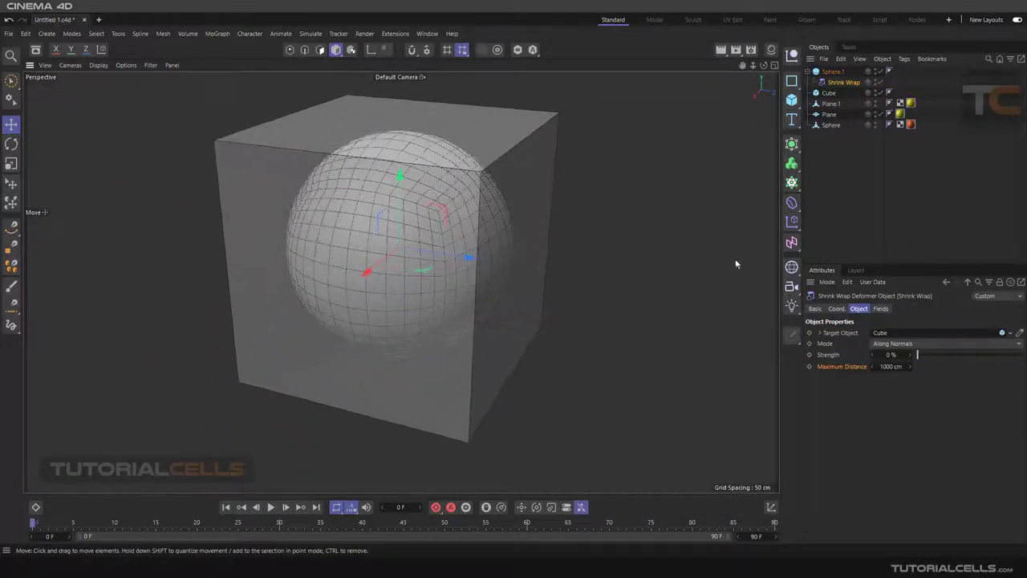
pyautogui.moveTo(918, 353); pyautogui.dragTo(895, 307)
pyautogui.scroll(-5, 483, 264)
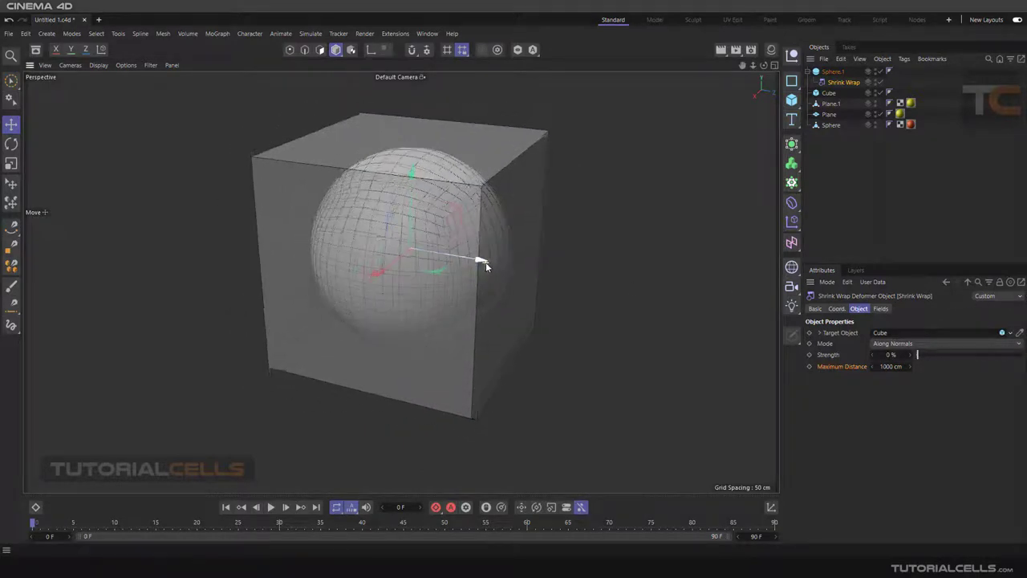
# Examine the Hexahedron sphere's mesh layout inside the cube from several sides.
pyautogui.keyDown('alt'); pyautogui.moveTo(486, 265); pyautogui.dragTo(471, 259, button='middle'); pyautogui.keyUp('alt')
pyautogui.scroll(-2, 471, 259)
pyautogui.keyDown('alt'); pyautogui.moveTo(461, 243); pyautogui.dragTo(524, 228); pyautogui.keyUp('alt')
pyautogui.scroll(3, 473, 236)
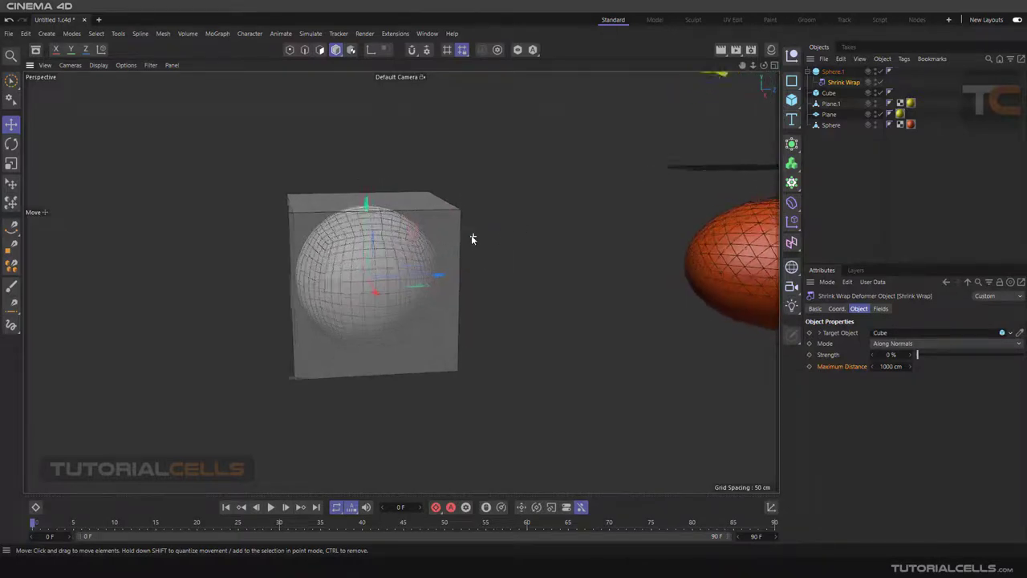
pyautogui.keyDown('alt'); pyautogui.moveTo(417, 250); pyautogui.dragTo(447, 248); pyautogui.keyUp('alt')
pyautogui.scroll(-3, 387, 245)
pyautogui.scroll(3, 385, 244)
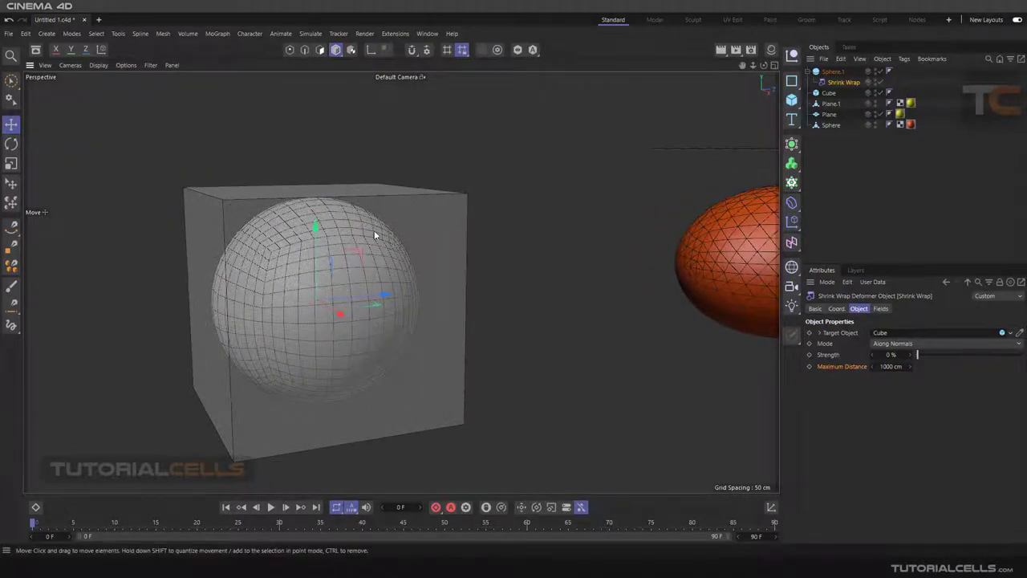
# Look over the yellow planes and the red Sphere beside the cube, and select the flat Plane to view its segments.
pyautogui.keyDown('alt'); pyautogui.moveTo(419, 213); pyautogui.dragTo(490, 243); pyautogui.keyUp('alt')
pyautogui.keyDown('alt'); pyautogui.moveTo(491, 242); pyautogui.dragTo(439, 229, button='middle'); pyautogui.keyUp('alt')
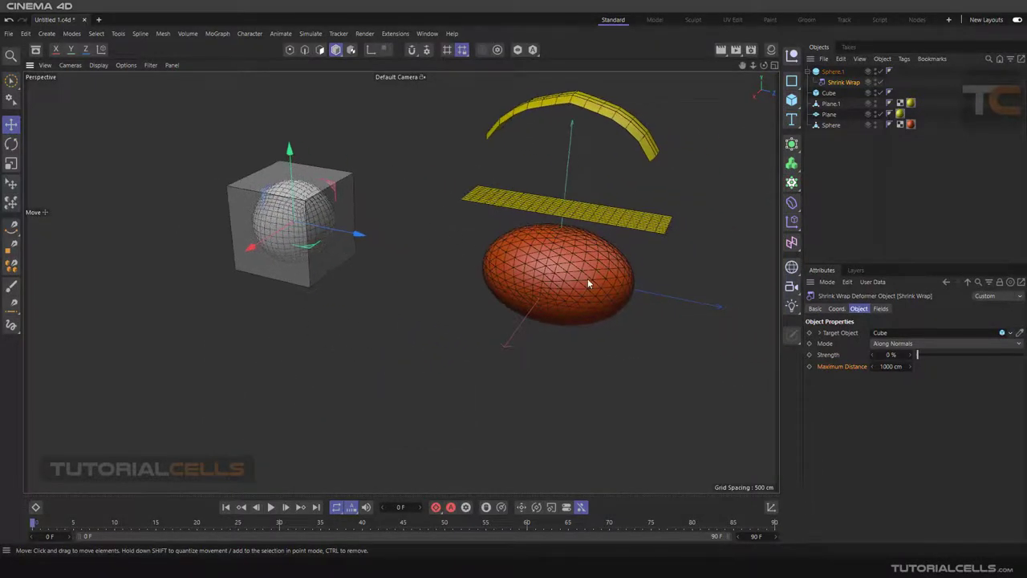
pyautogui.scroll(2, 589, 280)
pyautogui.keyDown('alt'); pyautogui.moveTo(559, 290); pyautogui.dragTo(505, 296, button='middle'); pyautogui.keyUp('alt')
pyautogui.scroll(-2, 468, 353)
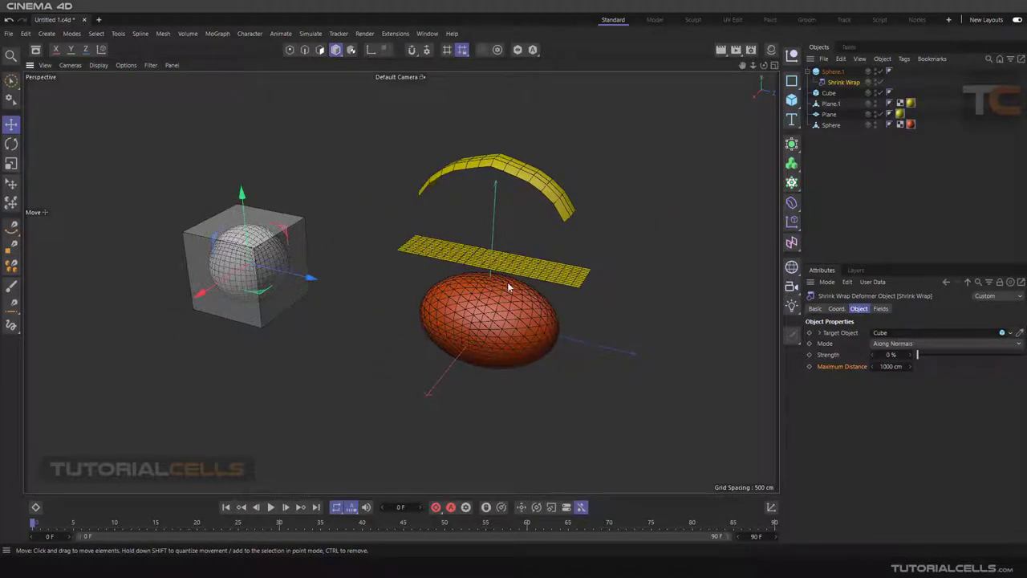
pyautogui.click(625, 259)
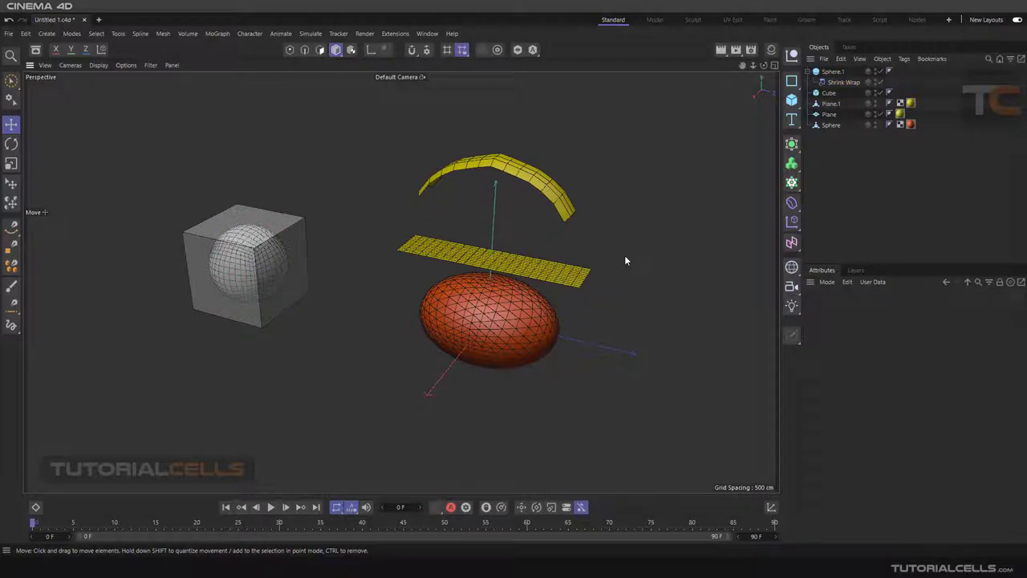
pyautogui.scroll(2, 522, 259)
pyautogui.keyDown('alt'); pyautogui.moveTo(522, 263); pyautogui.dragTo(540, 229, button='middle'); pyautogui.keyUp('alt')
pyautogui.click(543, 231)
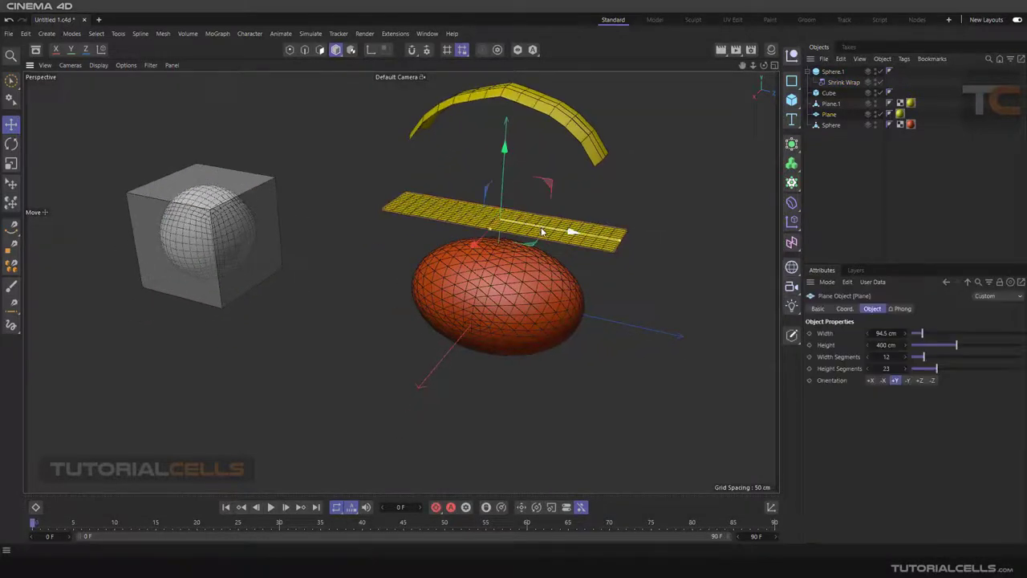
pyautogui.scroll(2, 493, 270)
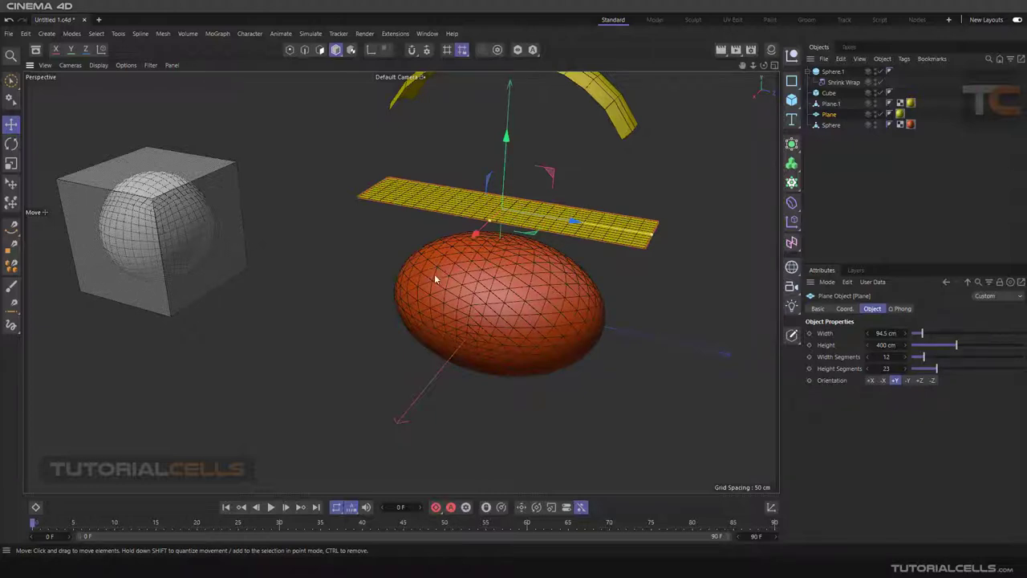
pyautogui.scroll(-3, 441, 276)
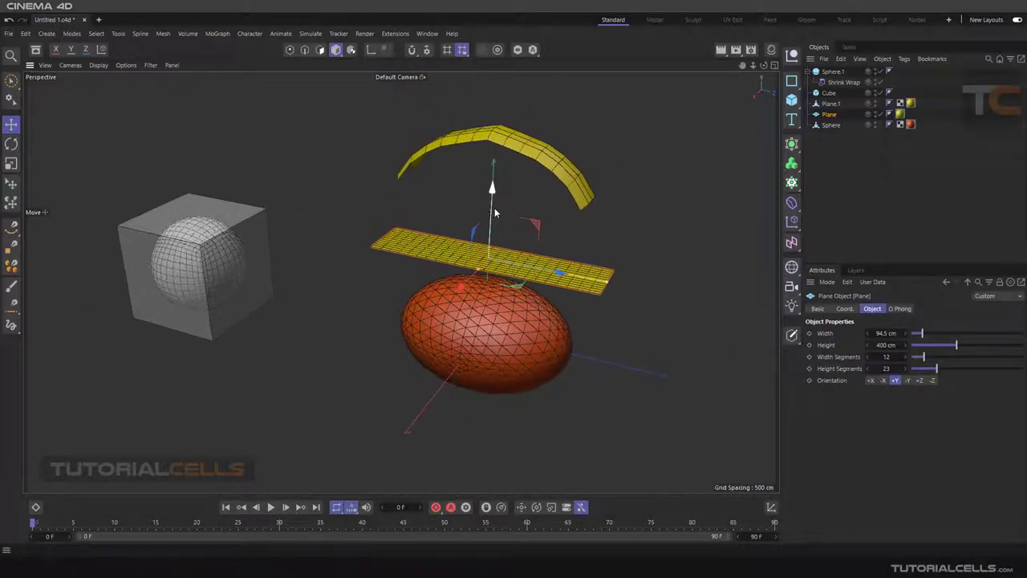
# Inspect the points of the curved Plane.1 in Points mode, and return to Model mode.
pyautogui.click(499, 138)
pyautogui.scroll(3, 496, 142)
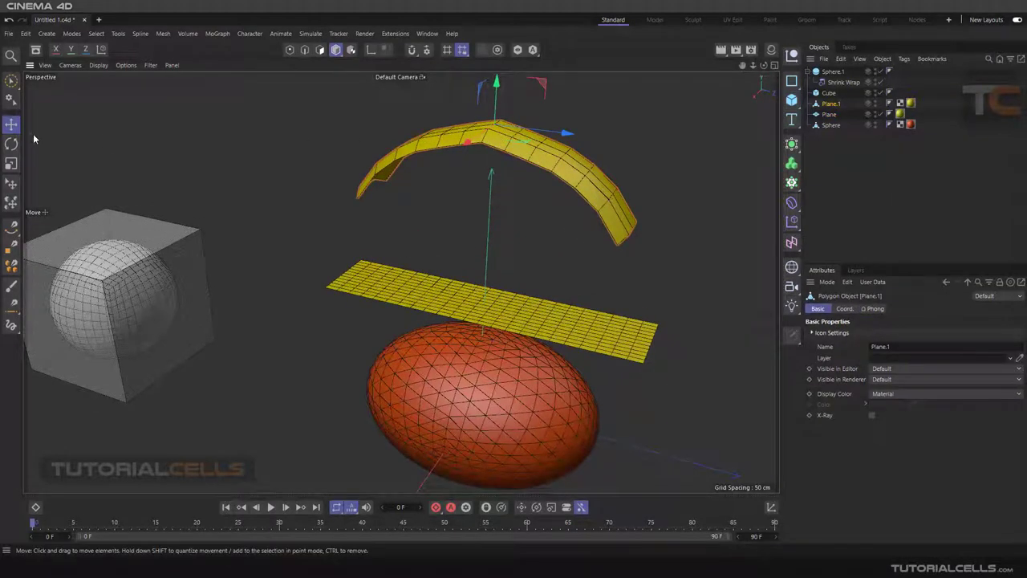
pyautogui.click(290, 50)
pyautogui.keyDown('alt'); pyautogui.moveTo(519, 189); pyautogui.dragTo(523, 211); pyautogui.keyUp('alt')
pyautogui.keyDown('alt'); pyautogui.moveTo(470, 361); pyautogui.dragTo(458, 335, button='middle'); pyautogui.keyUp('alt')
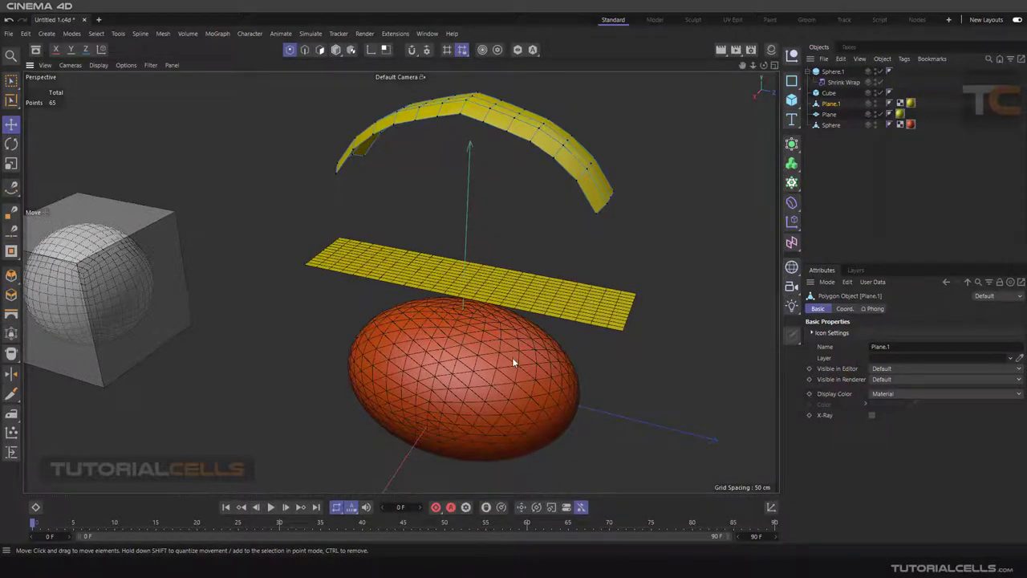
pyautogui.scroll(-3, 507, 352)
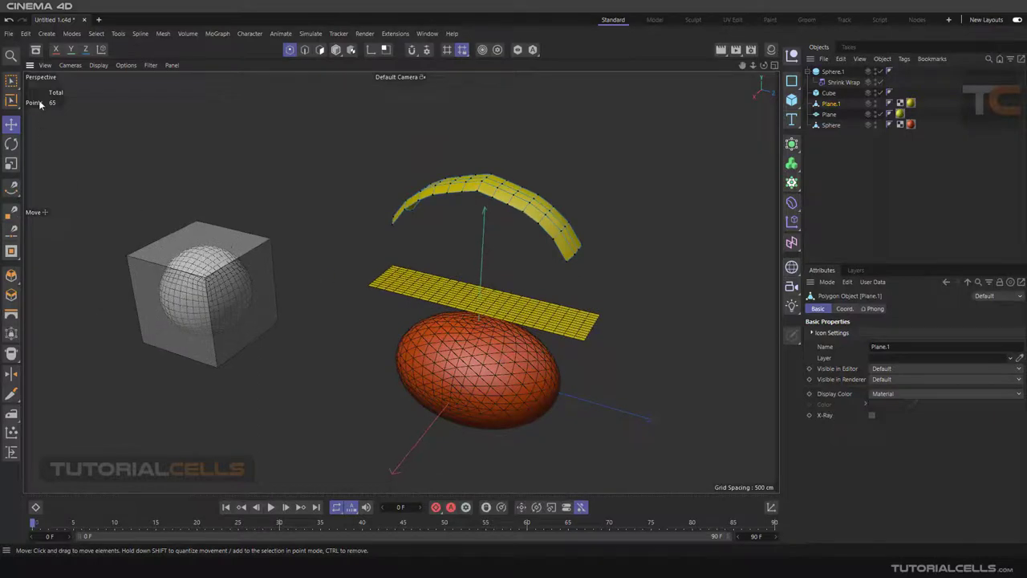
pyautogui.click(336, 50)
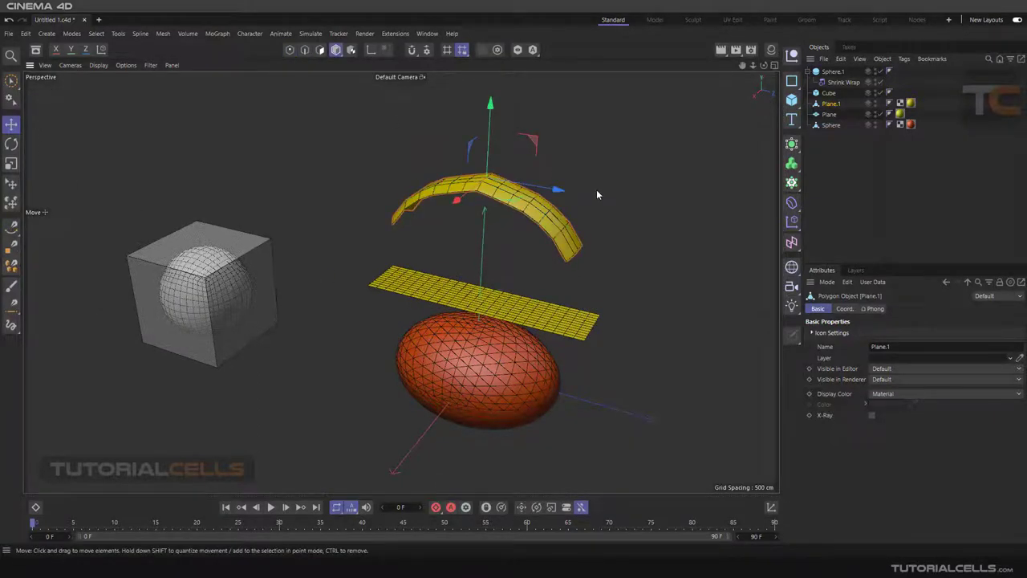
# Add a Shrink Wrap deformer as a child of the flat Plane and assign the red Sphere as its target object.
pyautogui.scroll(4, 499, 273)
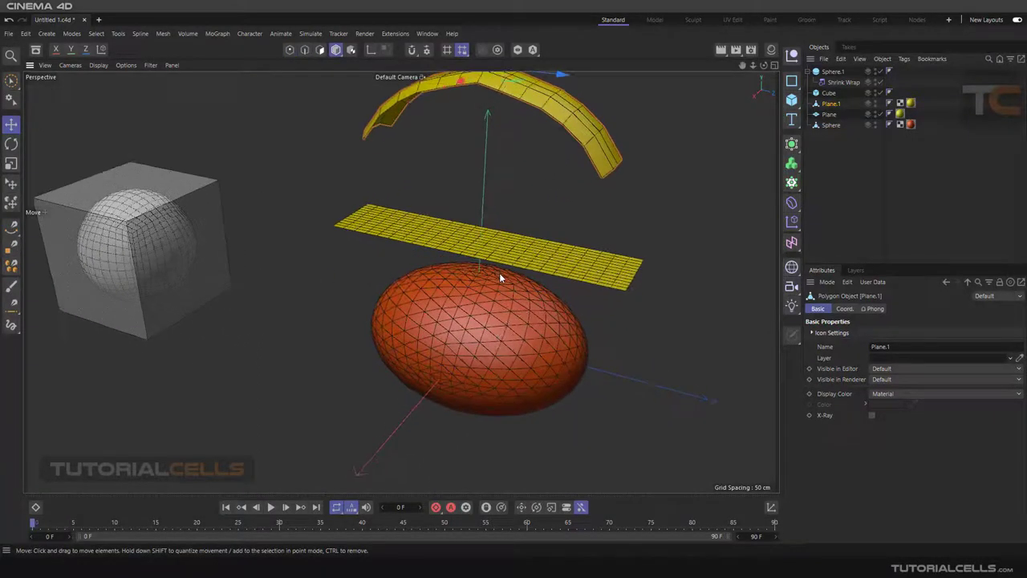
pyautogui.keyDown('alt'); pyautogui.moveTo(506, 275); pyautogui.dragTo(505, 247, button='middle'); pyautogui.keyUp('alt')
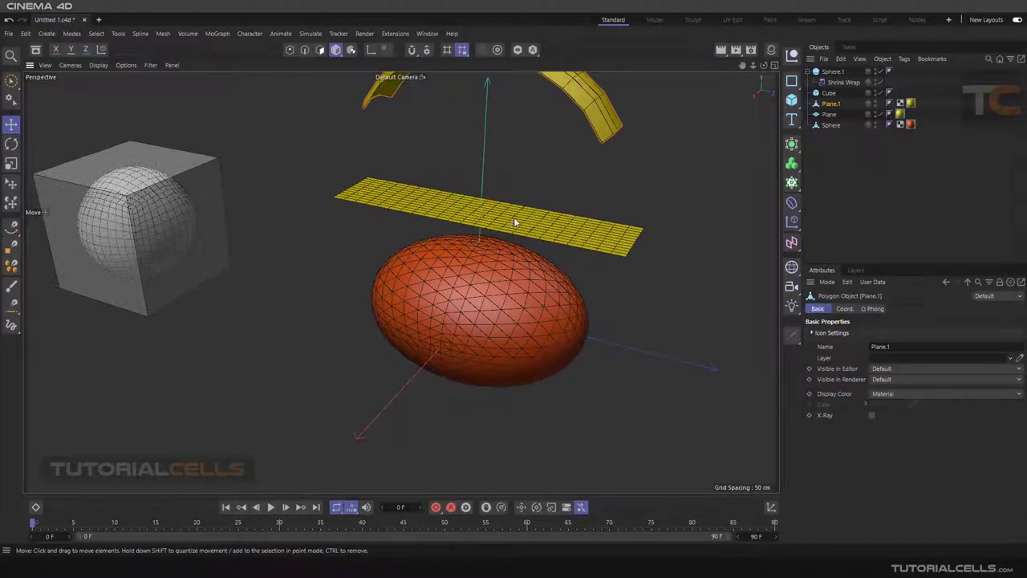
pyautogui.click(514, 218)
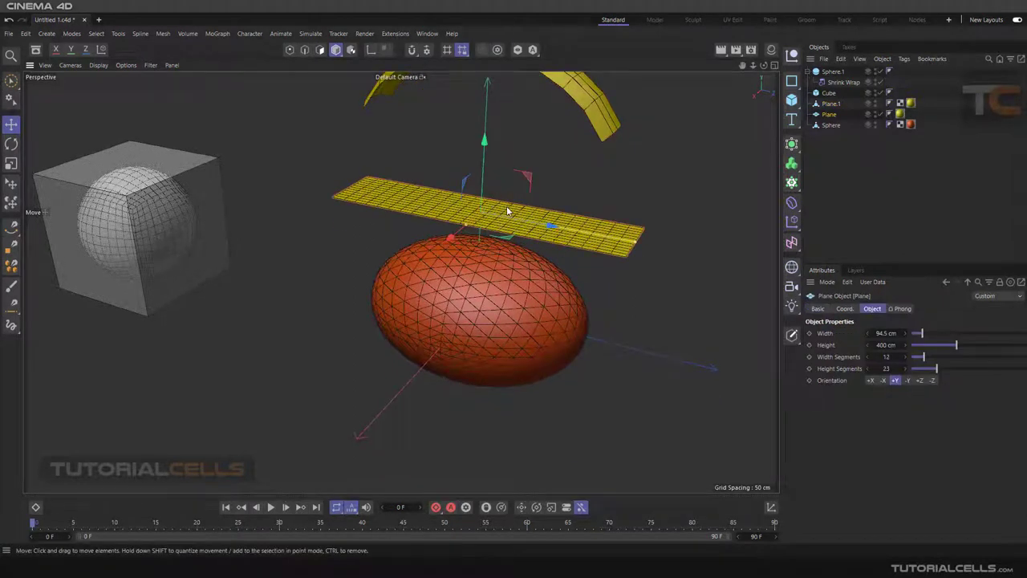
pyautogui.click(791, 203)
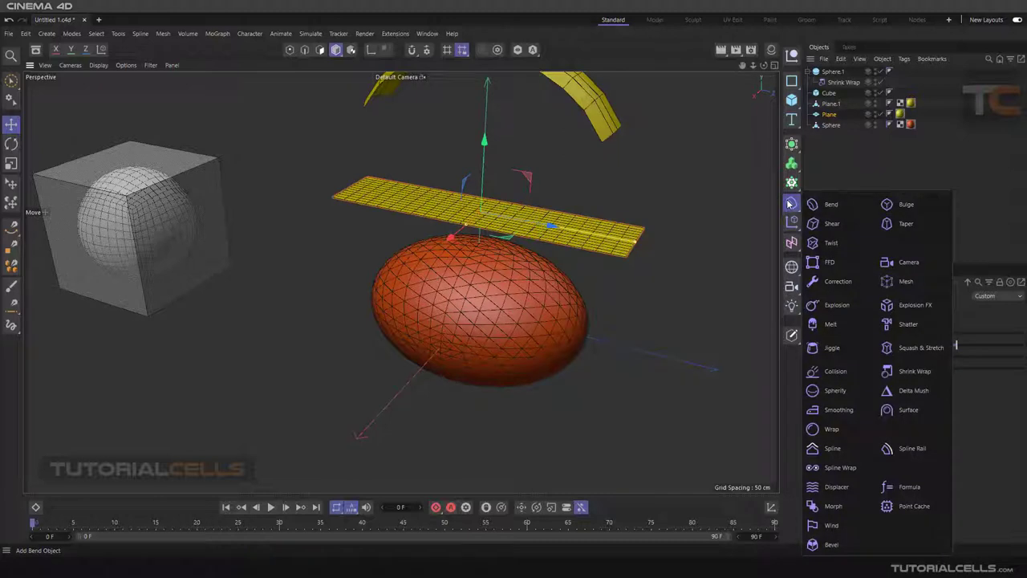
pyautogui.keyDown('shift'); pyautogui.click(904, 371); pyautogui.keyUp('shift')
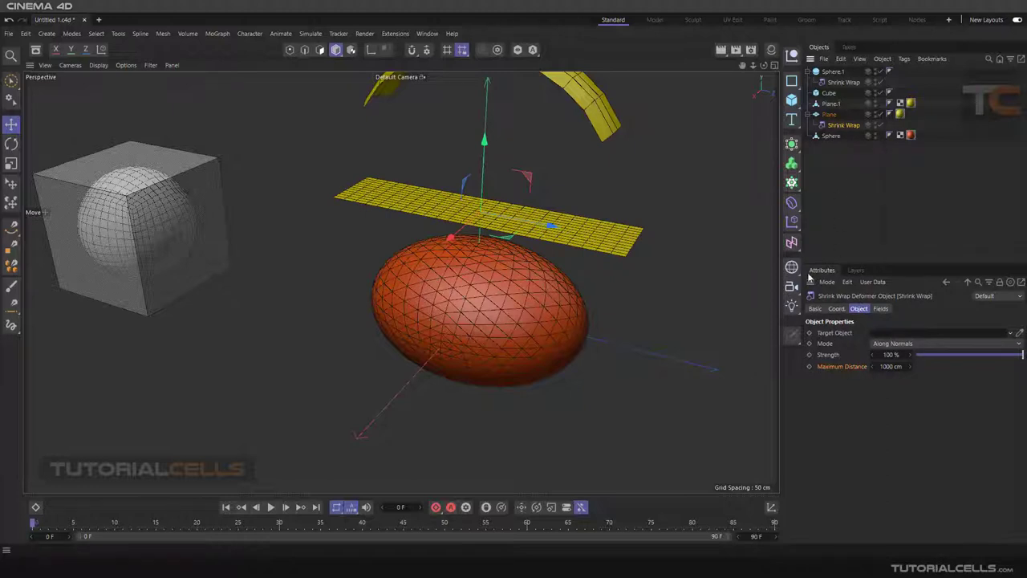
pyautogui.moveTo(831, 136); pyautogui.dragTo(878, 332)
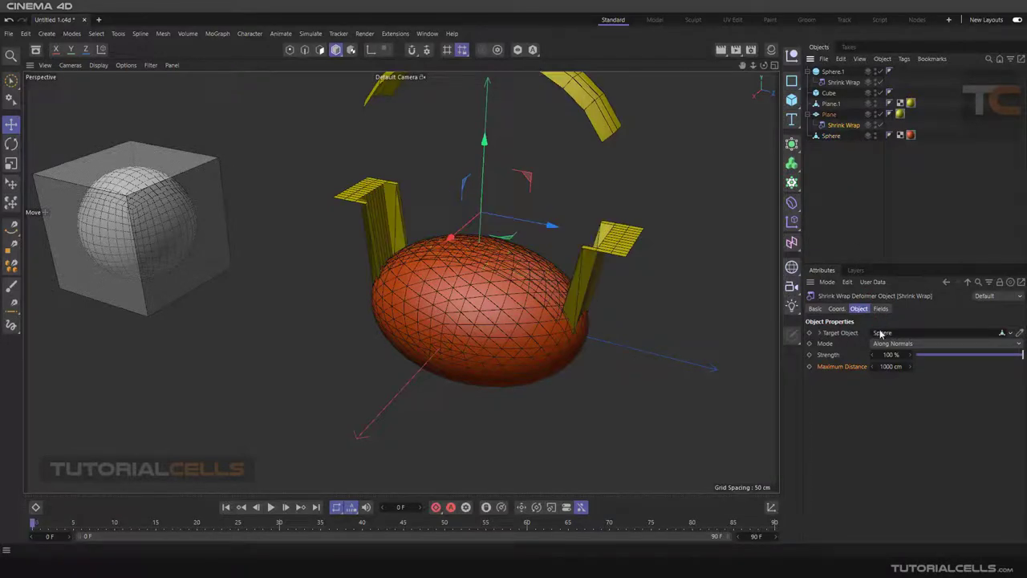
# Examine the wrapped plane's ends, lower its Shrink Wrap strength to 23.1%, and check the partial deformation from above and below.
pyautogui.scroll(2, 528, 260)
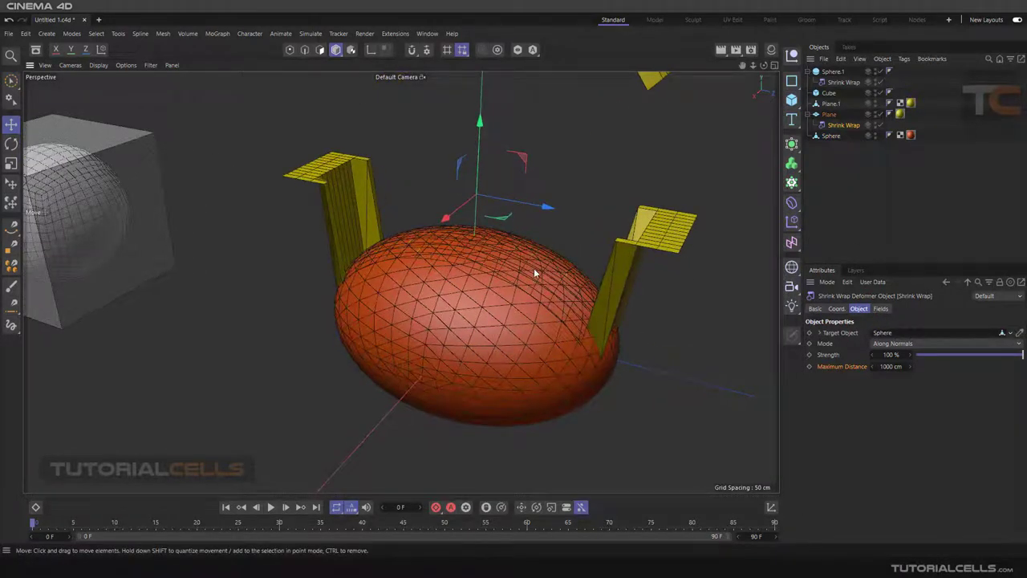
pyautogui.scroll(-3, 534, 268)
pyautogui.scroll(3, 504, 251)
pyautogui.keyDown('alt'); pyautogui.moveTo(505, 252); pyautogui.dragTo(518, 251); pyautogui.keyUp('alt')
pyautogui.keyDown('alt'); pyautogui.moveTo(559, 259); pyautogui.dragTo(548, 259, button='middle'); pyautogui.keyUp('alt')
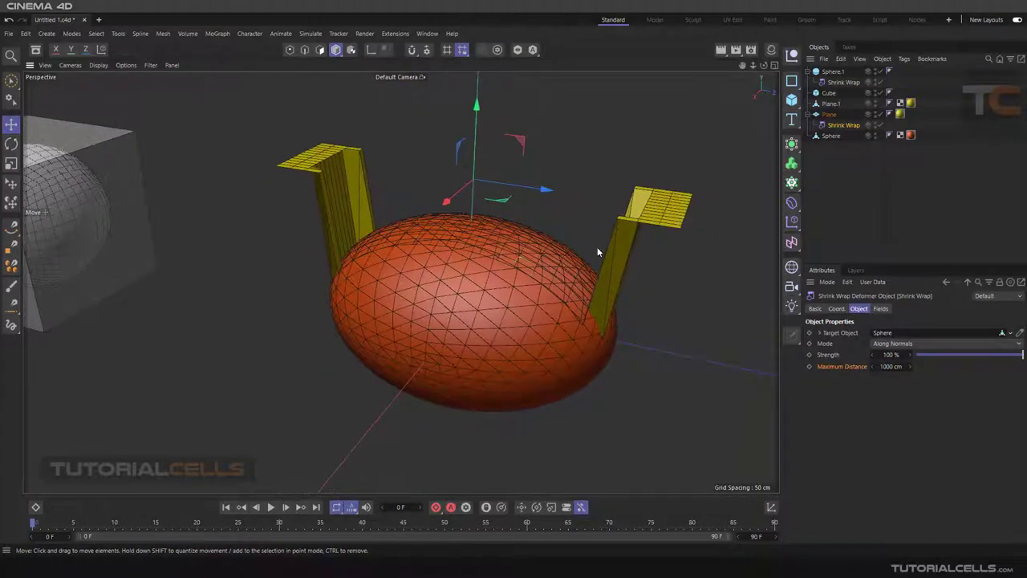
pyautogui.moveTo(1022, 355); pyautogui.dragTo(941, 353)
pyautogui.scroll(2, 627, 244)
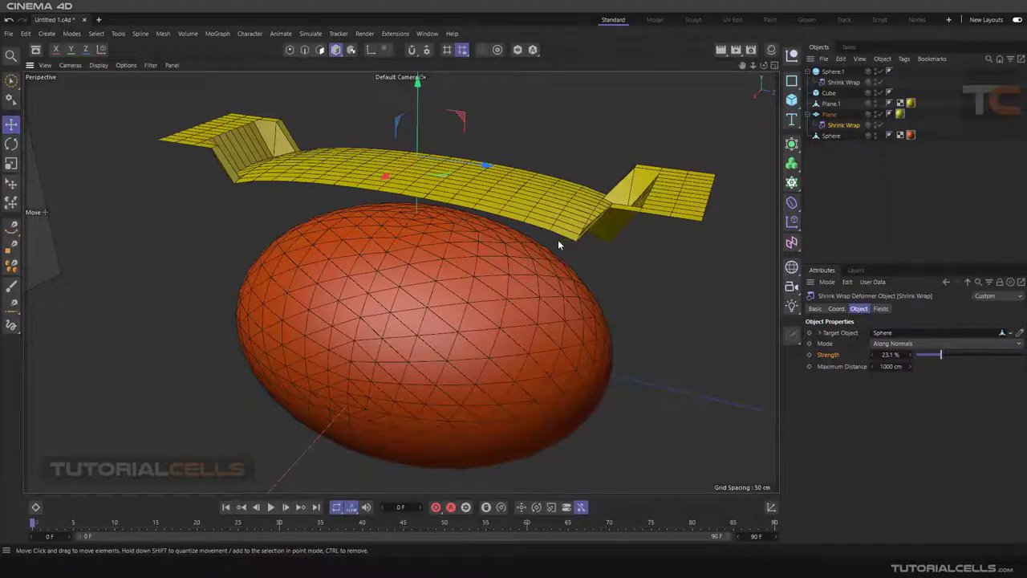
pyautogui.scroll(2, 565, 233)
pyautogui.moveTo(561, 239)
pyautogui.keyDown('alt'); pyautogui.mouseDown()
pyautogui.moveTo(525, 203)
pyautogui.moveTo(570, 253)
pyautogui.mouseUp(); pyautogui.keyUp('alt')
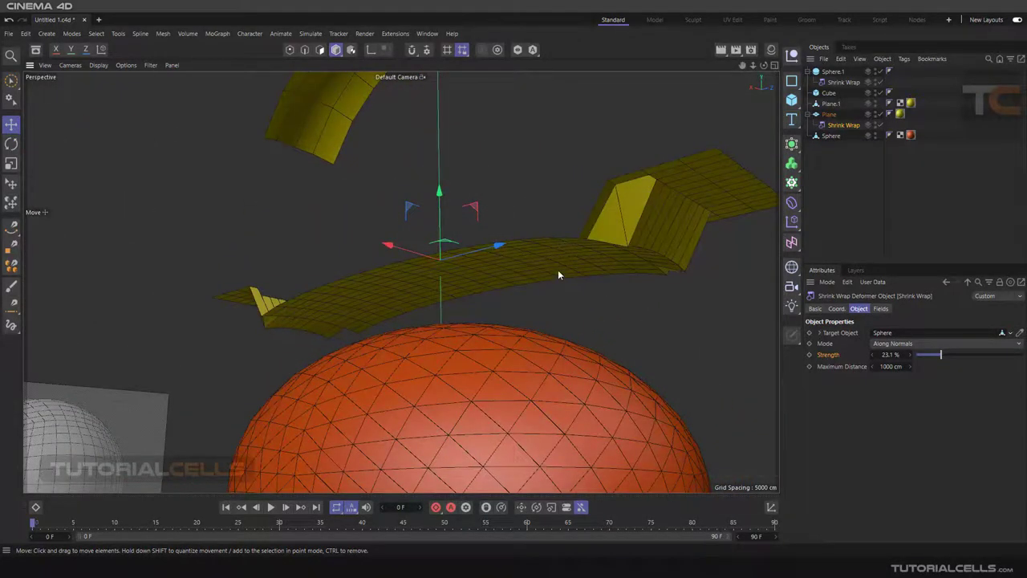
pyautogui.moveTo(560, 366)
pyautogui.keyDown('alt'); pyautogui.mouseDown()
pyautogui.moveTo(551, 372)
pyautogui.moveTo(557, 390)
pyautogui.moveTo(551, 351)
pyautogui.mouseUp(); pyautogui.keyUp('alt')
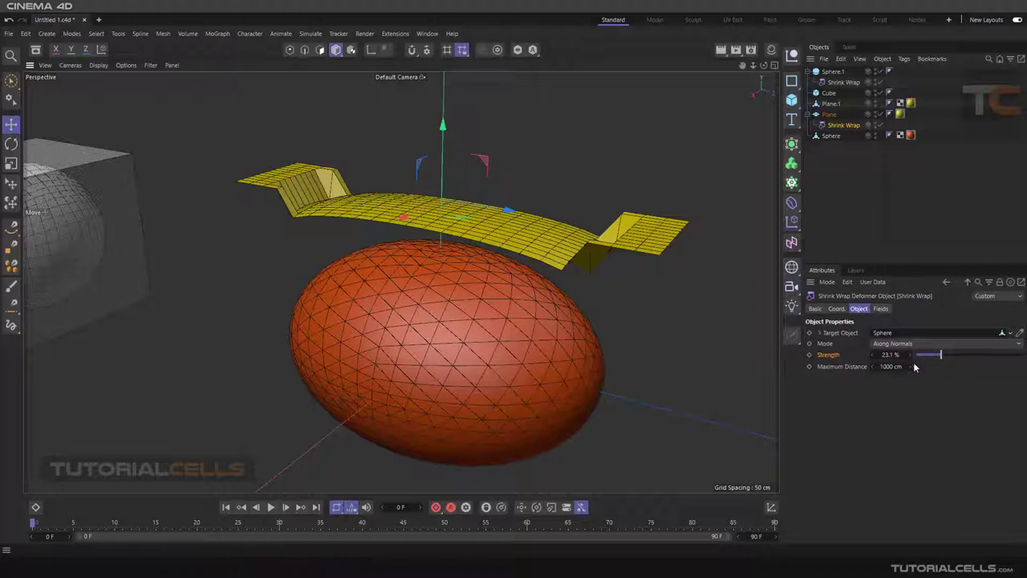
# Return the plane's Shrink Wrap strength to 0% and compare the flat plane's extent with the red Sphere, briefly testing the strength.
pyautogui.moveTo(943, 359); pyautogui.dragTo(849, 321)
pyautogui.keyDown('alt'); pyautogui.moveTo(599, 249); pyautogui.dragTo(607, 209); pyautogui.keyUp('alt')
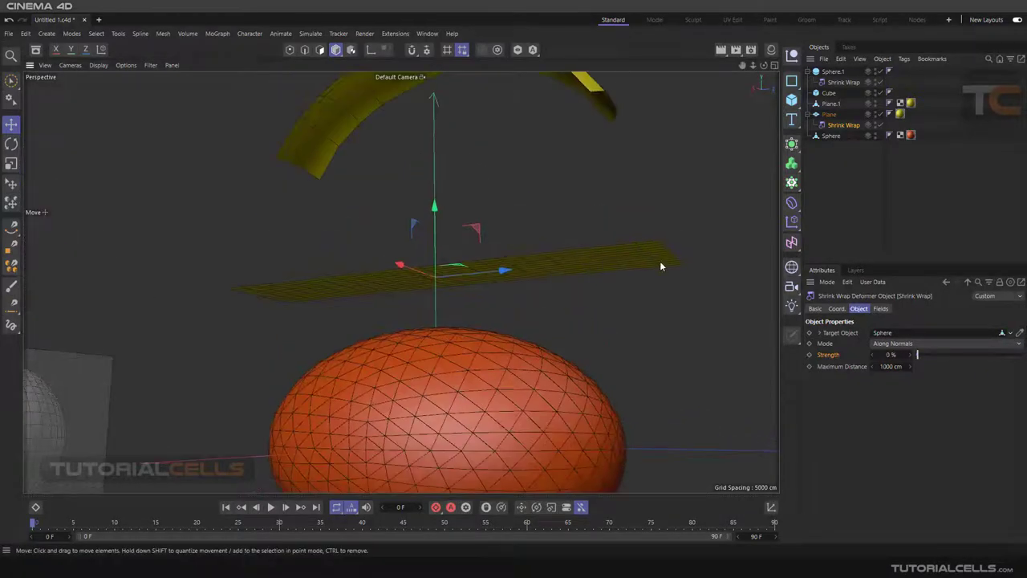
pyautogui.keyDown('alt'); pyautogui.moveTo(668, 252); pyautogui.dragTo(618, 162); pyautogui.keyUp('alt')
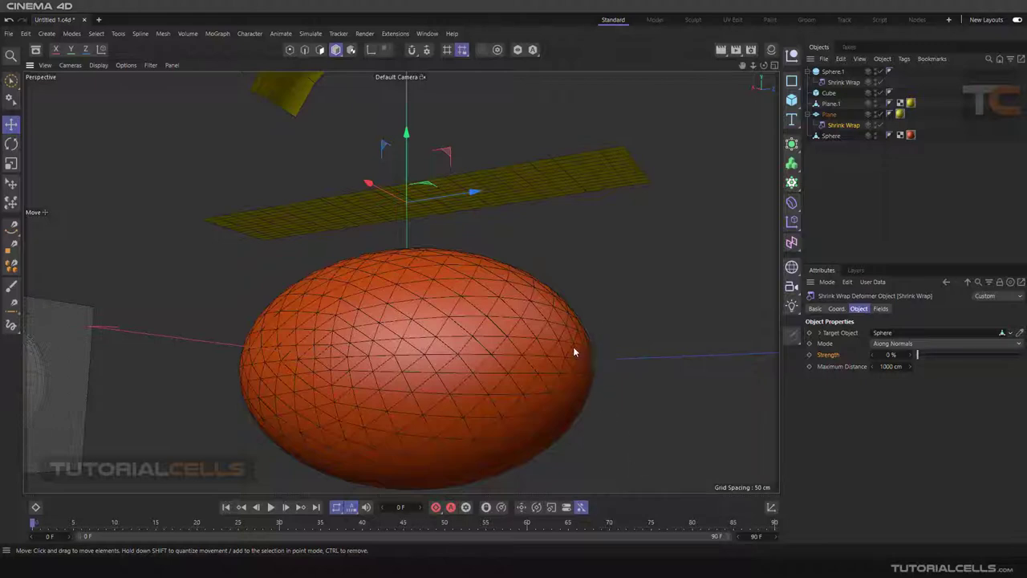
pyautogui.moveTo(917, 354); pyautogui.dragTo(894, 344)
# Shorten the flat Plane to a height of about 254.8 cm with its viewport handle so it fits above the red Sphere.
pyautogui.scroll(-2, 509, 251)
pyautogui.keyDown('alt'); pyautogui.moveTo(509, 252); pyautogui.dragTo(482, 243); pyautogui.keyUp('alt')
pyautogui.click(308, 166)
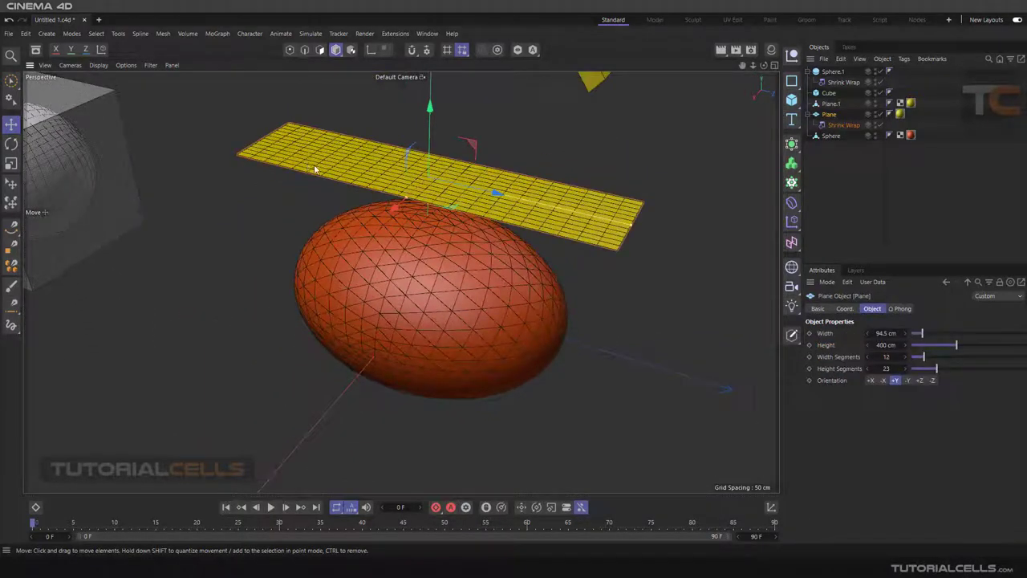
pyautogui.moveTo(632, 228); pyautogui.dragTo(554, 210)
pyautogui.keyDown('alt'); pyautogui.moveTo(555, 254); pyautogui.dragTo(534, 228); pyautogui.keyUp('alt')
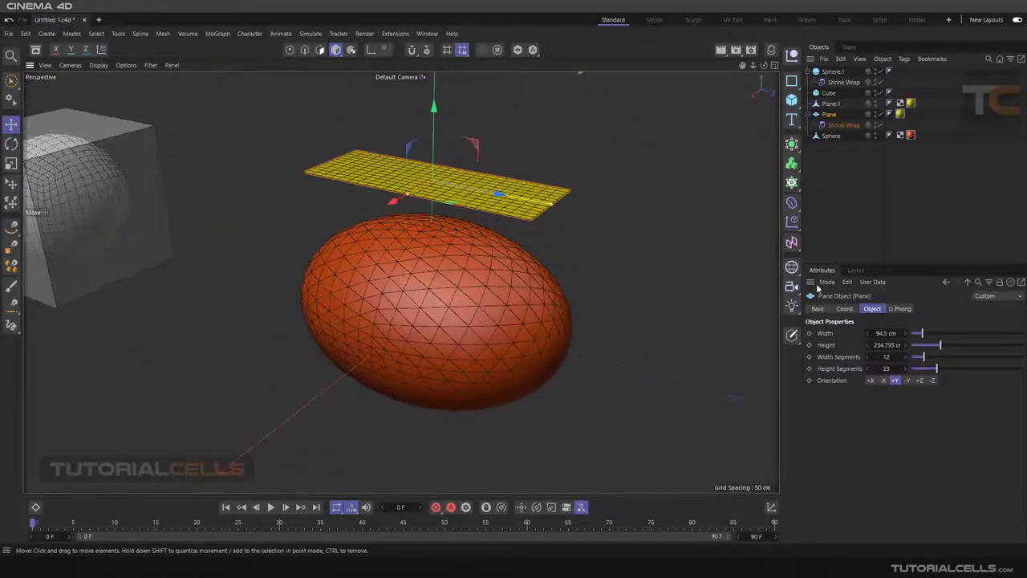
# Set the plane's Shrink Wrap strength to 100%, temporarily hide the red Sphere to check the wrapped plane, and show it again.
pyautogui.click(842, 125)
pyautogui.moveTo(918, 354); pyautogui.dragTo(1024, 355)
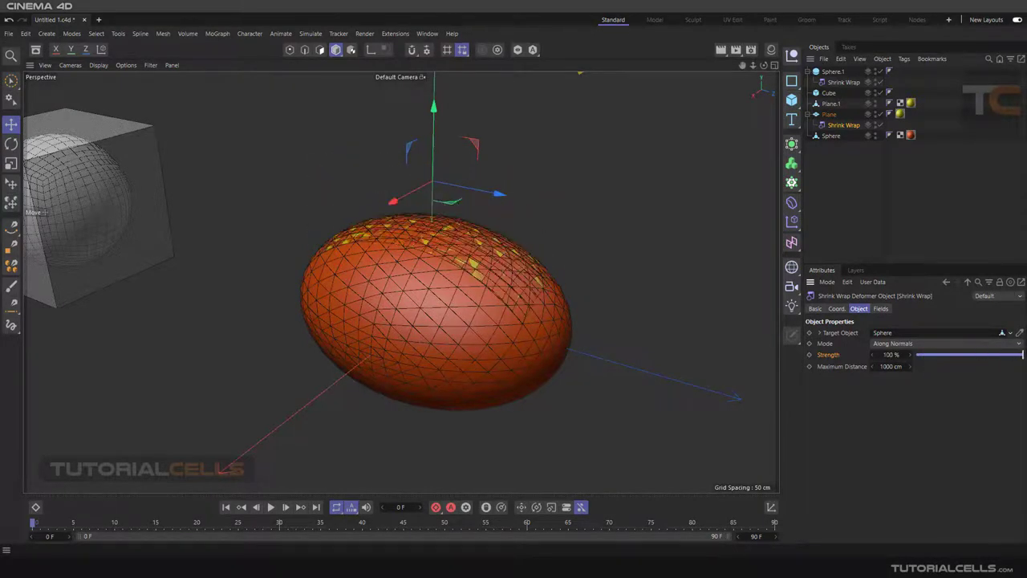
pyautogui.click(875, 136)
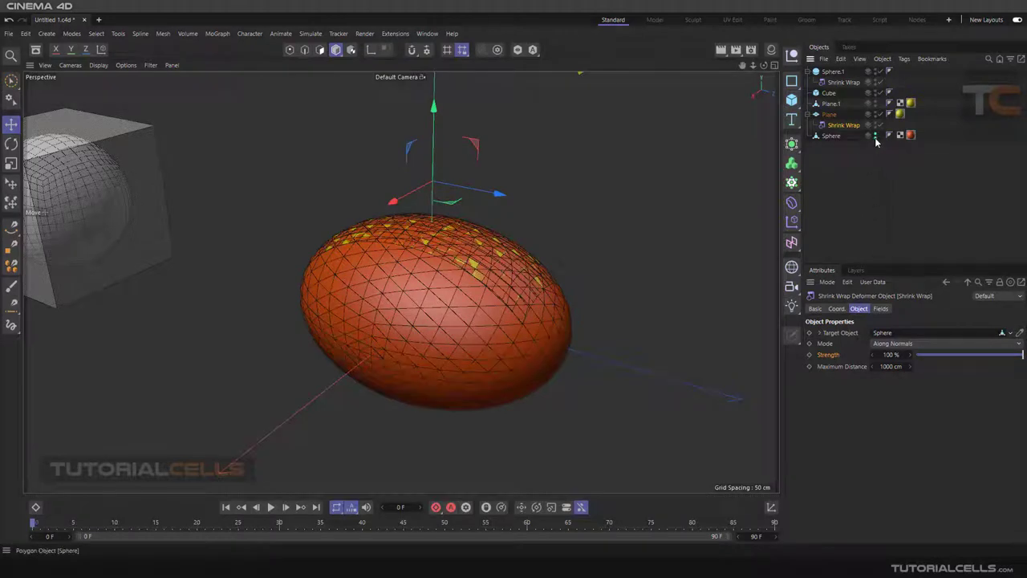
pyautogui.keyDown('alt'); pyautogui.click(876, 138); pyautogui.keyUp('alt')
pyautogui.keyDown('alt'); pyautogui.moveTo(500, 259); pyautogui.dragTo(584, 279); pyautogui.keyUp('alt')
pyautogui.moveTo(1013, 356)
pyautogui.mouseDown()
pyautogui.moveTo(917, 357)
pyautogui.moveTo(1025, 354)
pyautogui.mouseUp()
pyautogui.keyDown('alt'); pyautogui.click(876, 138); pyautogui.keyUp('alt')
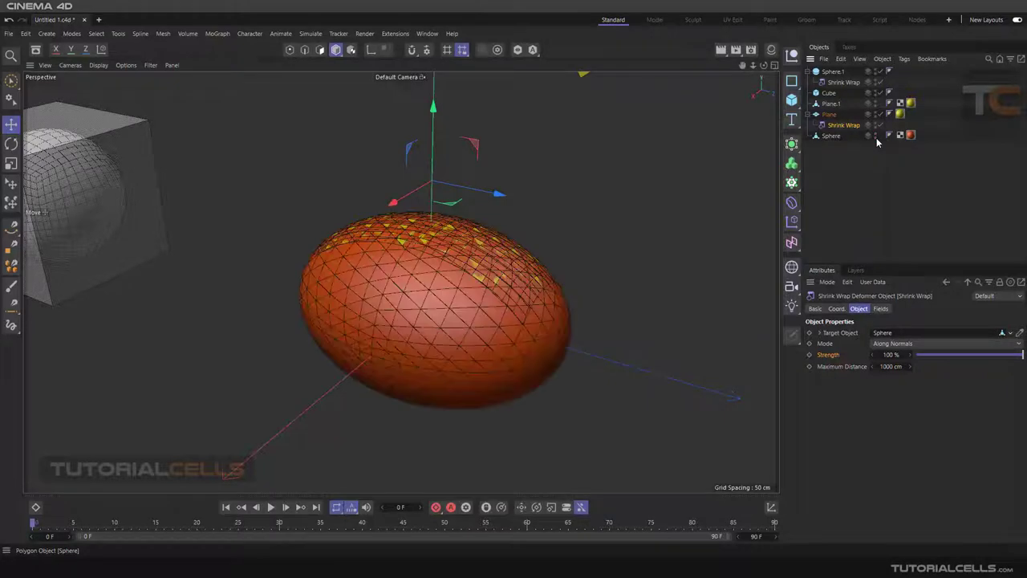
# Return the plane's Shrink Wrap strength to 0% and raise the flat Plane well above the curved yellow strip.
pyautogui.scroll(-3, 516, 283)
pyautogui.moveTo(978, 358); pyautogui.dragTo(917, 357)
pyautogui.keyDown('alt'); pyautogui.moveTo(495, 208); pyautogui.dragTo(489, 248); pyautogui.keyUp('alt')
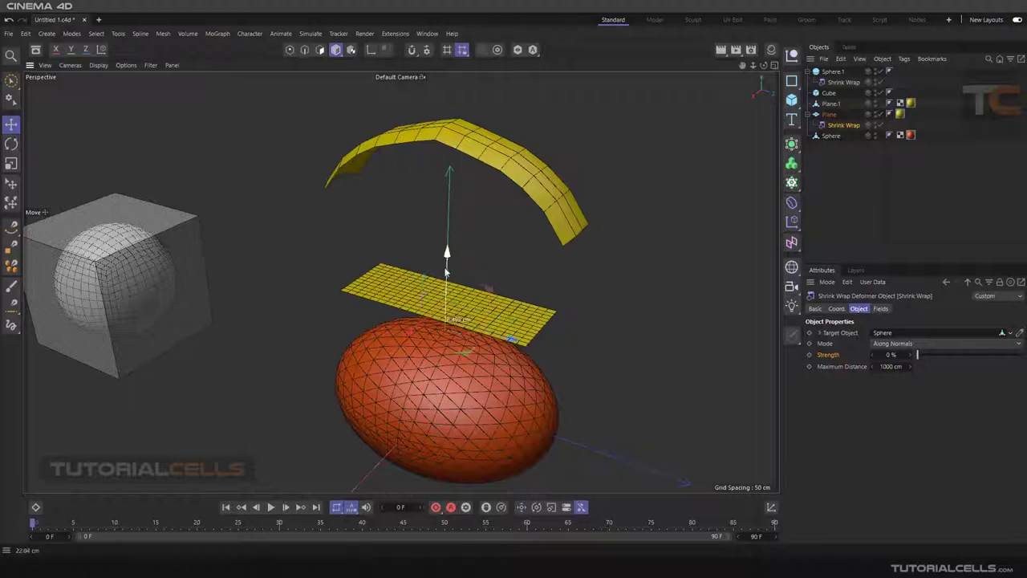
pyautogui.scroll(-5, 453, 299)
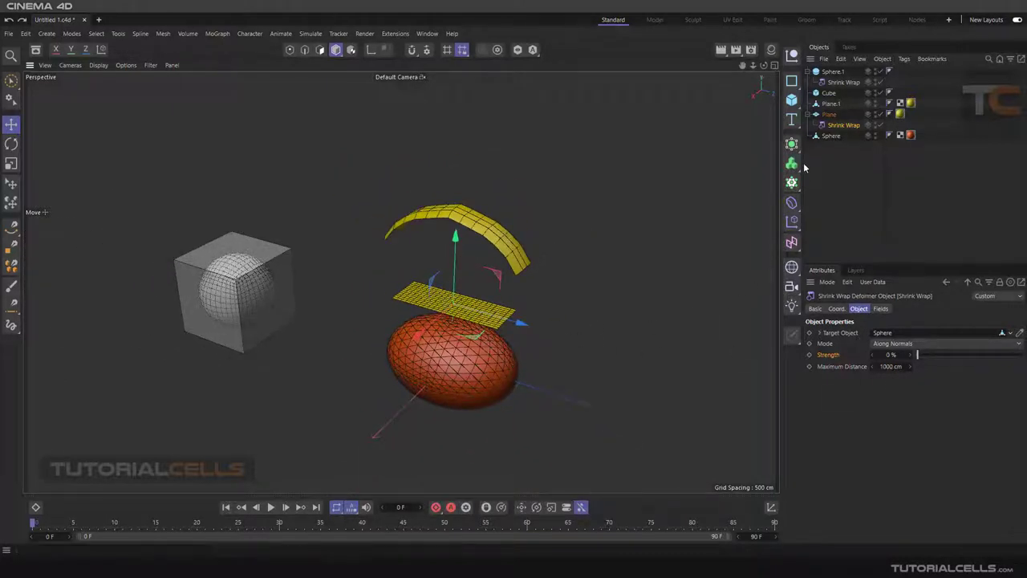
pyautogui.click(408, 263)
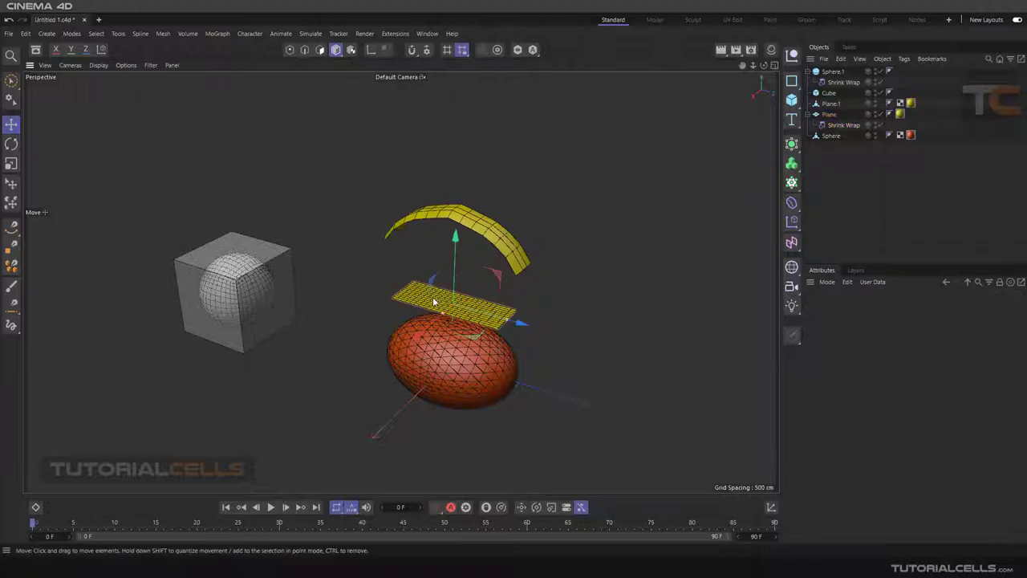
pyautogui.click(434, 299)
pyautogui.moveTo(457, 240); pyautogui.dragTo(461, 84)
pyautogui.keyDown('alt'); pyautogui.moveTo(461, 301); pyautogui.dragTo(467, 372, button='middle'); pyautogui.keyUp('alt')
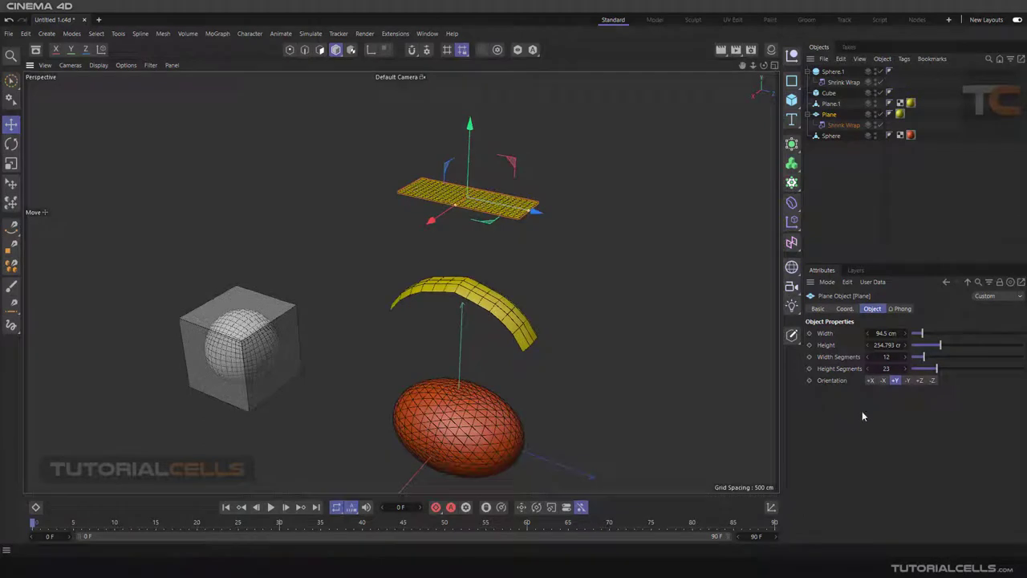
# Limit the Plane's Shrink Wrap to a maximum distance of 100 cm with the strength at 100%.
pyautogui.click(843, 126)
pyautogui.click(889, 367)
pyautogui.write('100')
pyautogui.moveTo(918, 354); pyautogui.dragTo(1026, 356)
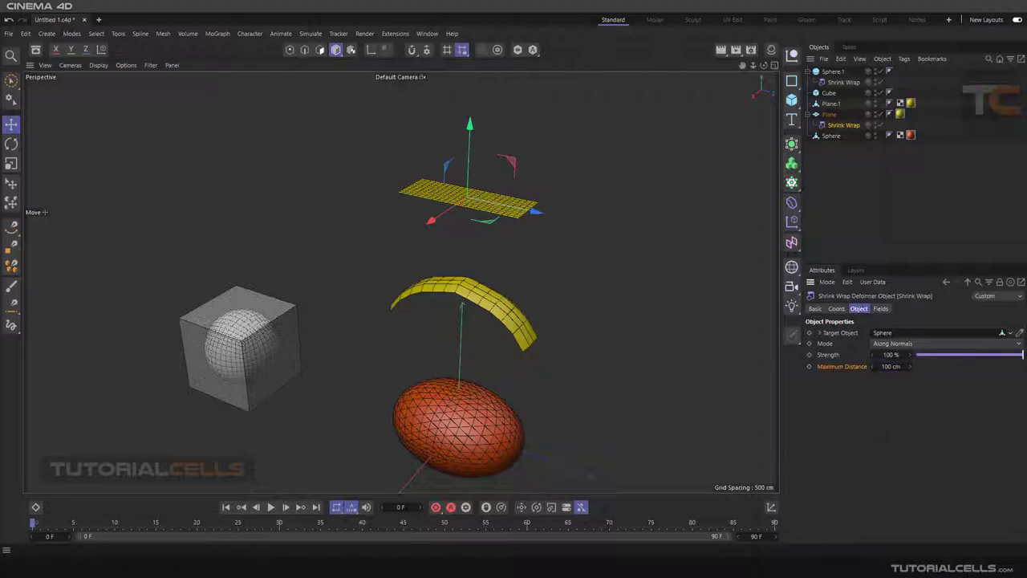
pyautogui.keyDown('alt'); pyautogui.moveTo(581, 345); pyautogui.dragTo(587, 302, button='middle'); pyautogui.keyUp('alt')
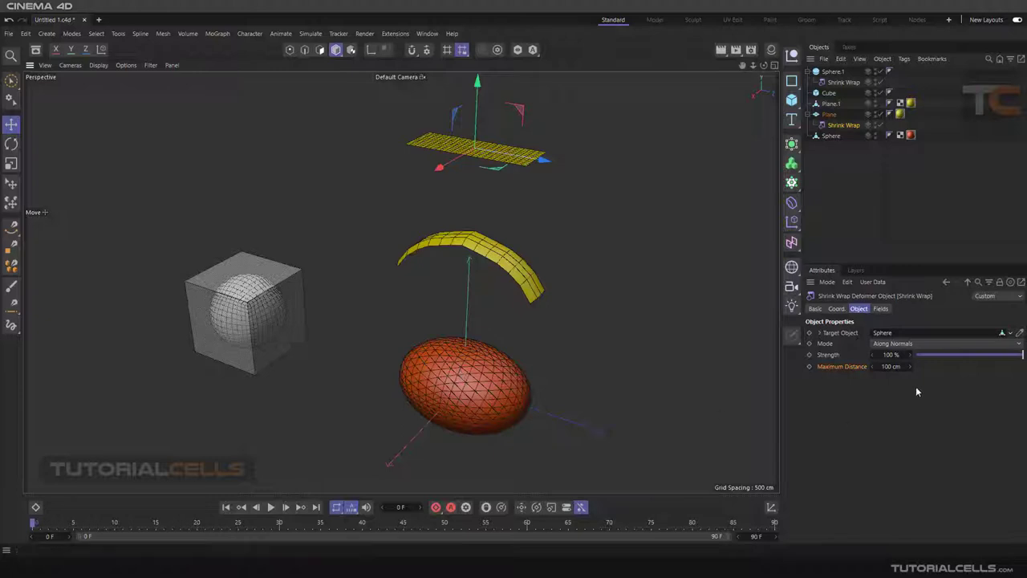
# Reset the Plane's Shrink Wrap maximum distance to 1000 cm and its strength to 0%.
pyautogui.rightClick(908, 365)
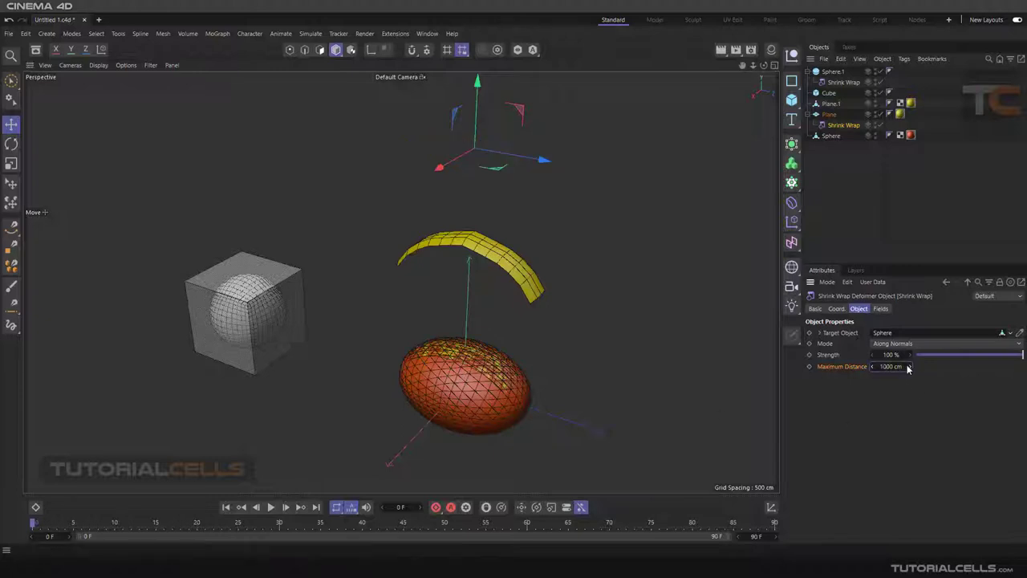
pyautogui.moveTo(1020, 361); pyautogui.dragTo(919, 355)
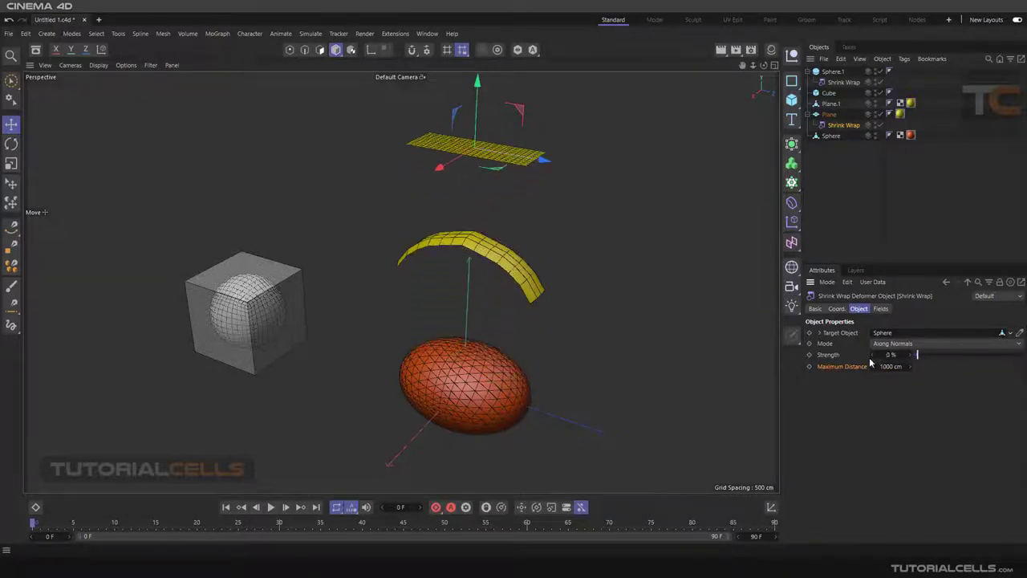
# Lower the curved yellow strip Plane.1 vertically until it sits close over the red Sphere, and check the fit from both sides.
pyautogui.scroll(2, 545, 324)
pyautogui.click(477, 251)
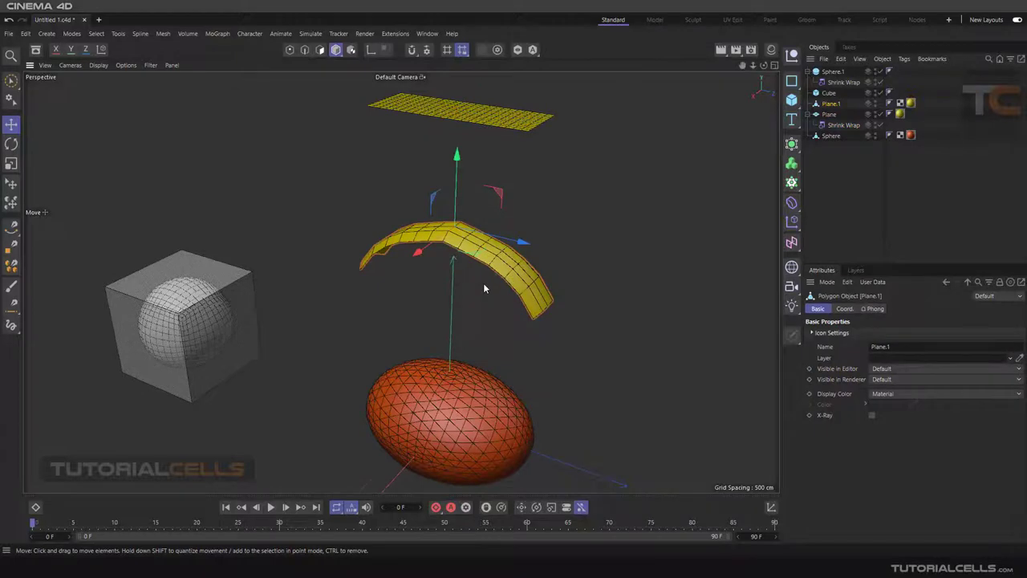
pyautogui.keyDown('alt'); pyautogui.moveTo(484, 284); pyautogui.dragTo(492, 247, button='middle'); pyautogui.keyUp('alt')
pyautogui.moveTo(463, 124); pyautogui.dragTo(461, 252)
pyautogui.keyDown('alt'); pyautogui.moveTo(472, 299); pyautogui.dragTo(489, 170, button='middle'); pyautogui.keyUp('alt')
pyautogui.scroll(3, 491, 171)
pyautogui.keyDown('alt'); pyautogui.moveTo(490, 174); pyautogui.dragTo(231, 183); pyautogui.keyUp('alt')
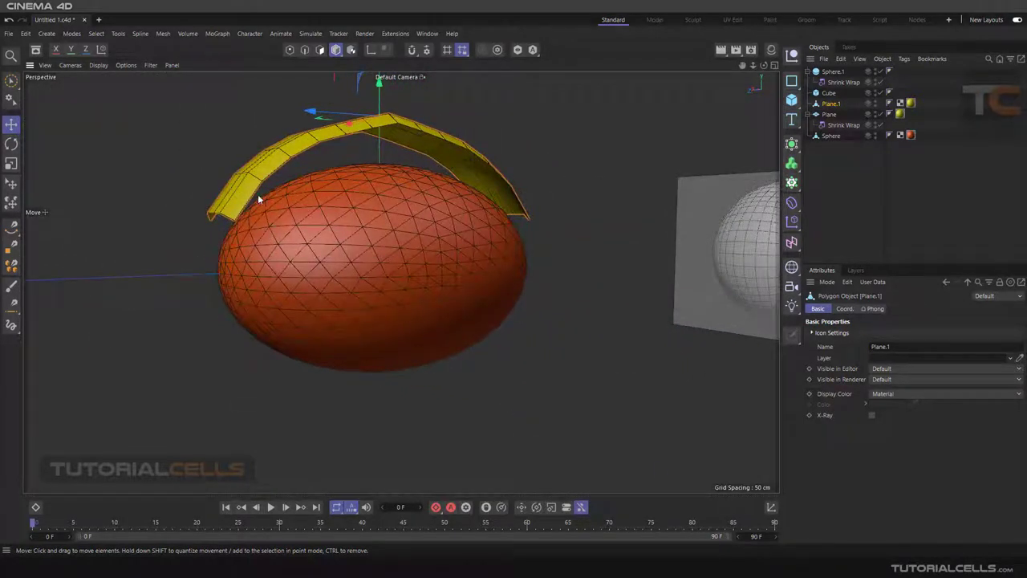
pyautogui.keyDown('alt'); pyautogui.moveTo(289, 232); pyautogui.dragTo(437, 289); pyautogui.keyUp('alt')
pyautogui.keyDown('alt'); pyautogui.moveTo(438, 287); pyautogui.dragTo(530, 295, button='middle'); pyautogui.keyUp('alt')
pyautogui.keyDown('alt'); pyautogui.moveTo(497, 228); pyautogui.dragTo(534, 251, button='right'); pyautogui.keyUp('alt')
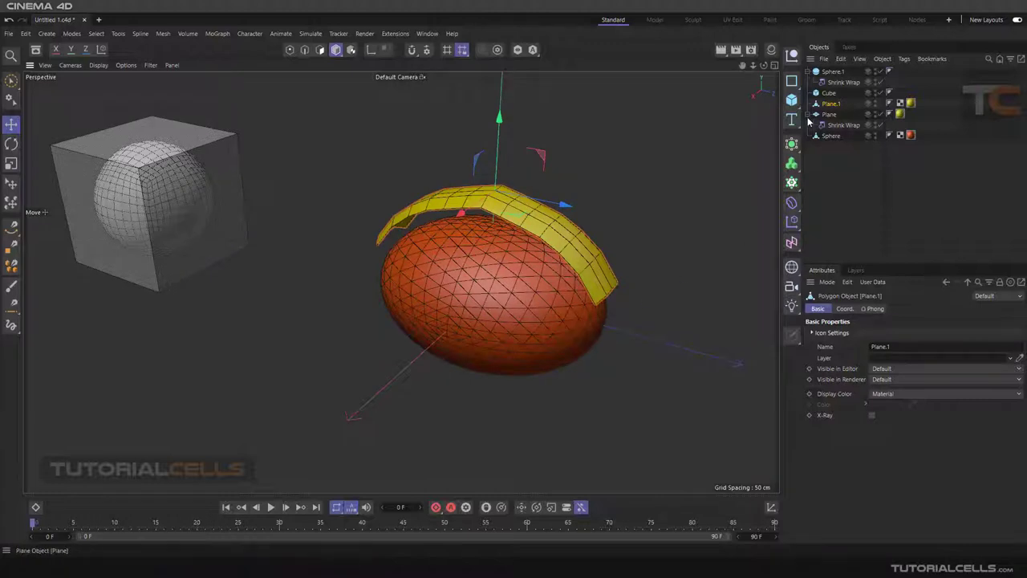
# Add a Shrink Wrap deformer to Plane.1 and assign the red Sphere as its target object.
pyautogui.click(792, 202)
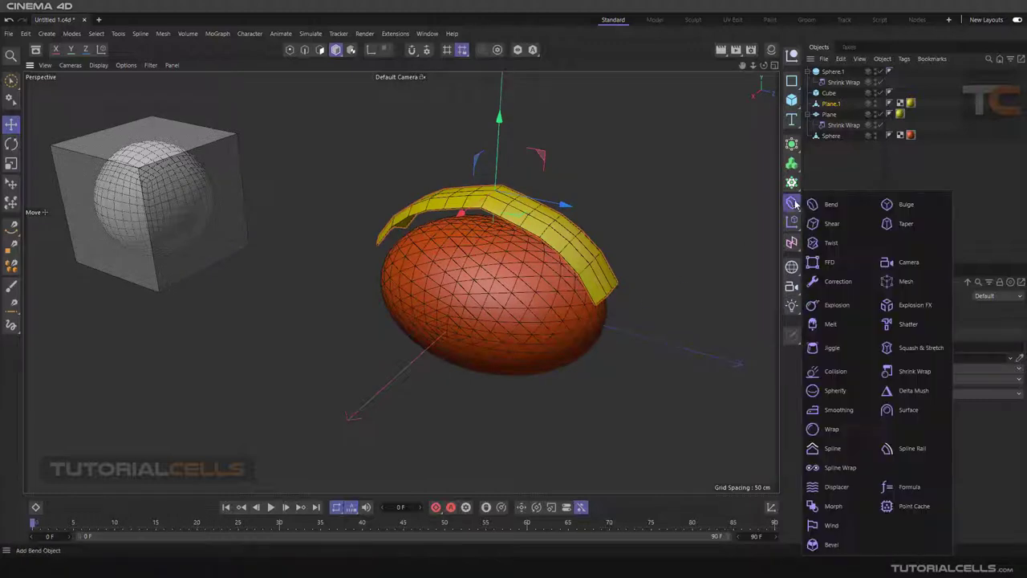
pyautogui.click(897, 376)
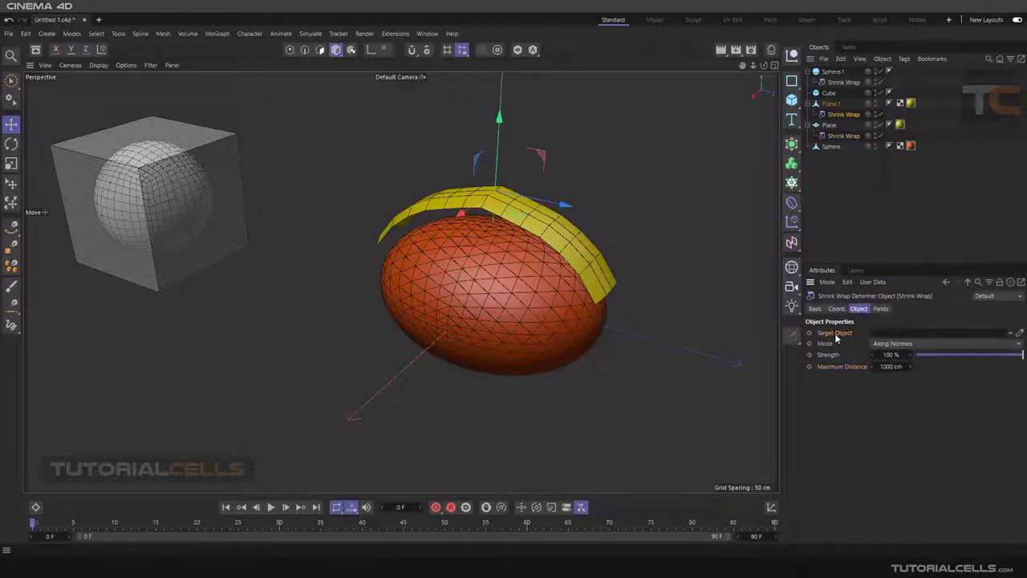
pyautogui.moveTo(827, 147); pyautogui.dragTo(883, 337)
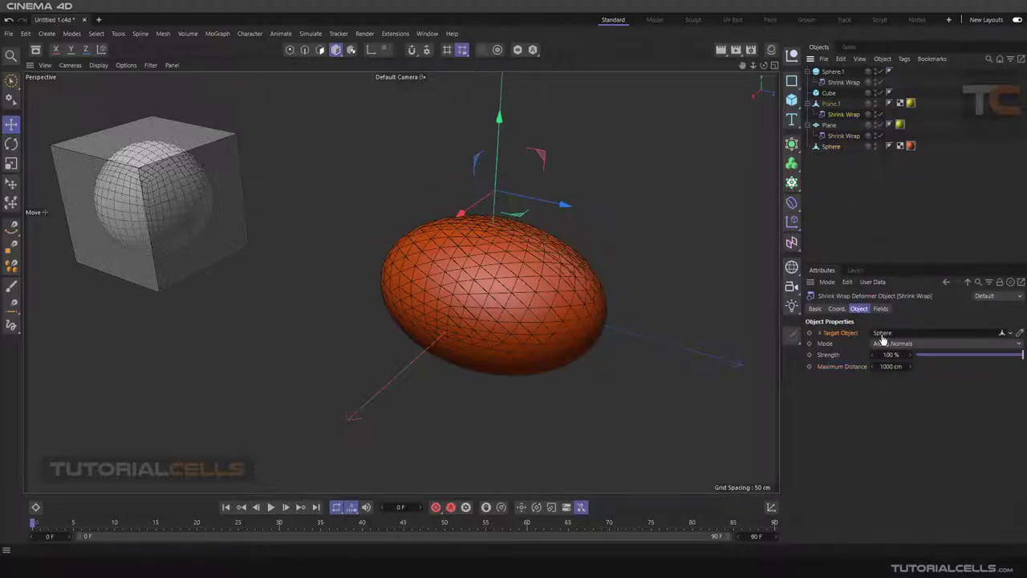
# Lower Plane.1's Shrink Wrap strength to 79.4% and check the strip against the Sphere.
pyautogui.moveTo(993, 358)
pyautogui.mouseDown()
pyautogui.moveTo(892, 356)
pyautogui.moveTo(1024, 356)
pyautogui.moveTo(1001, 361)
pyautogui.mouseUp()
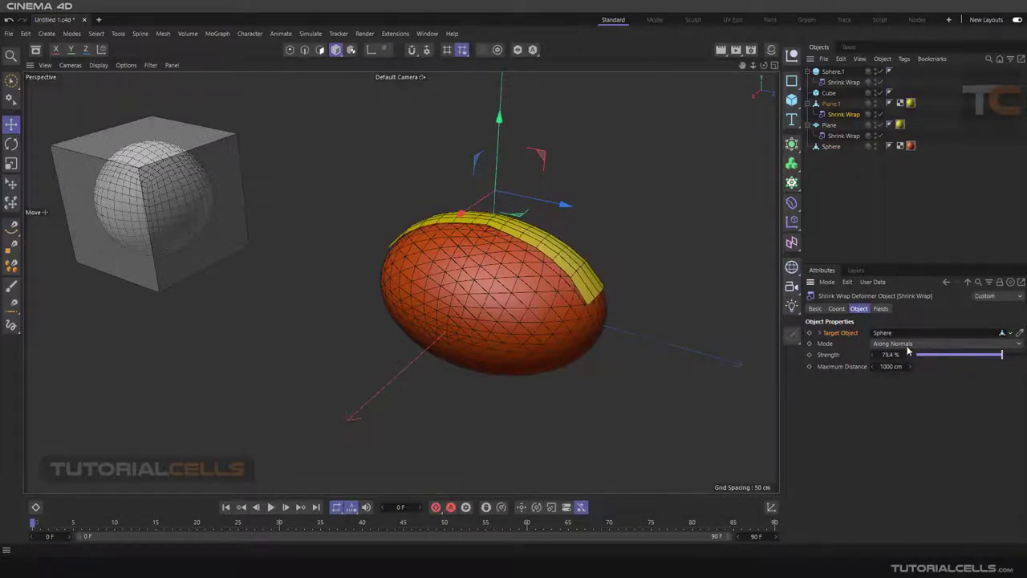
pyautogui.click(827, 347)
pyautogui.scroll(3, 472, 194)
pyautogui.keyDown('alt'); pyautogui.moveTo(464, 204); pyautogui.dragTo(521, 264); pyautogui.keyUp('alt')
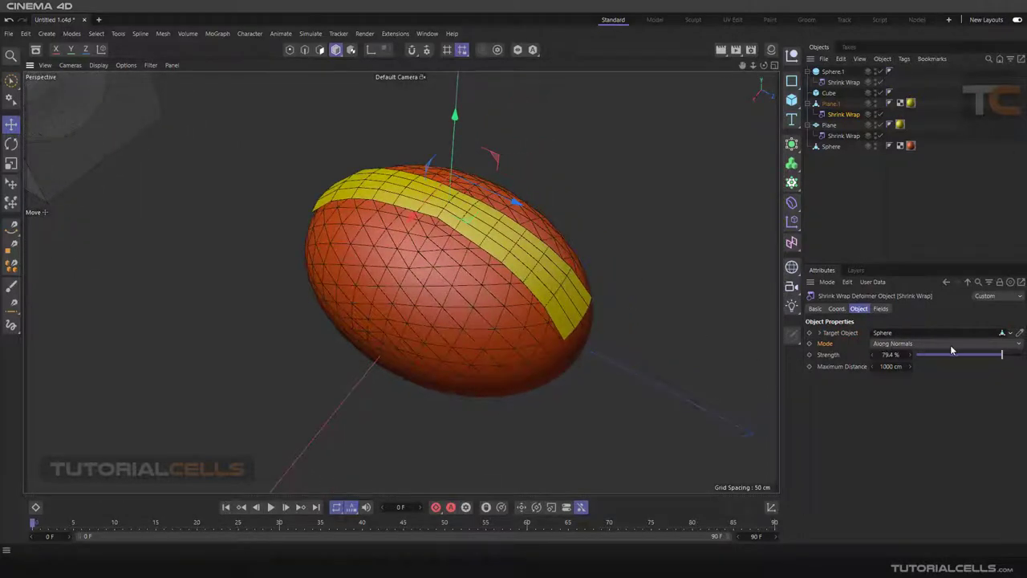
# Set Plane.1's Shrink Wrap strength to 0% and examine the underside of the undeformed strip.
pyautogui.moveTo(993, 358); pyautogui.dragTo(901, 355)
pyautogui.scroll(3, 454, 216)
pyautogui.moveTo(441, 209)
pyautogui.keyDown('alt'); pyautogui.mouseDown()
pyautogui.moveTo(448, 160)
pyautogui.moveTo(526, 107)
pyautogui.moveTo(417, 204)
pyautogui.moveTo(429, 223)
pyautogui.moveTo(435, 206)
pyautogui.moveTo(401, 212)
pyautogui.moveTo(443, 204)
pyautogui.mouseUp(); pyautogui.keyUp('alt')
pyautogui.scroll(2, 417, 204)
pyautogui.scroll(3, 429, 195)
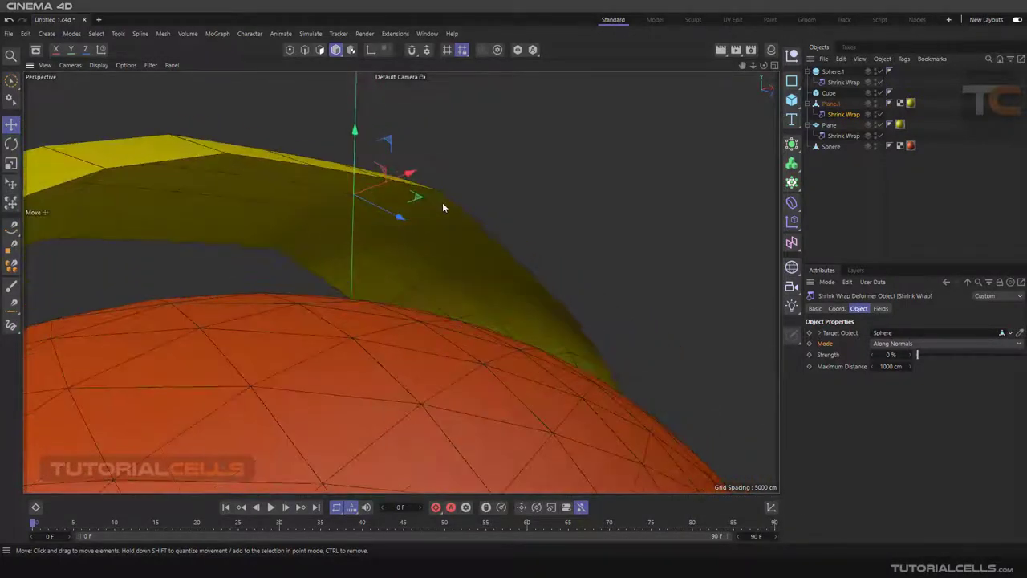
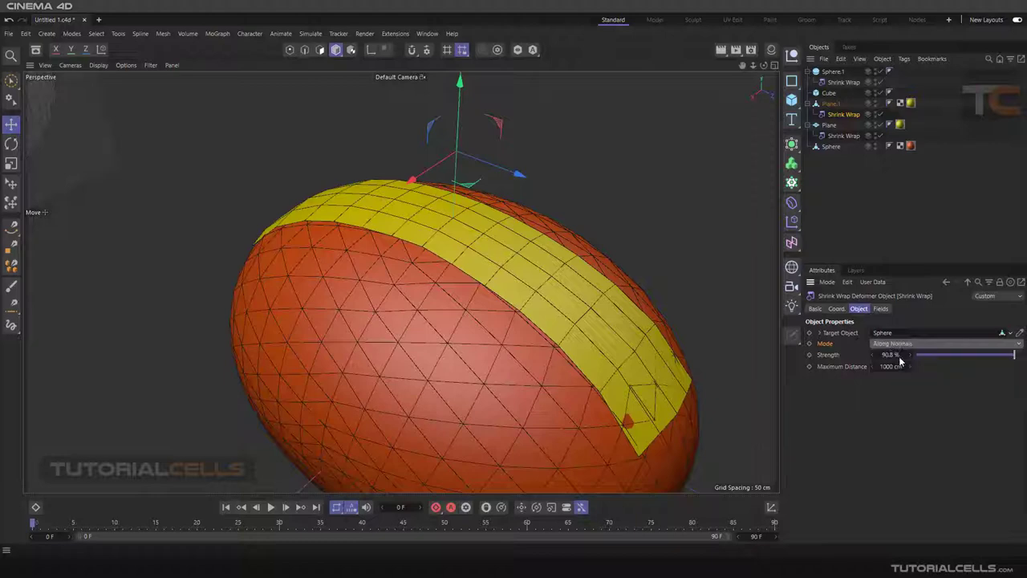
# Compare the nearly wrapped strip with a Shrink Wrap strength of 39.6%, viewing it from the side and along its length.
pyautogui.scroll(2, 450, 230)
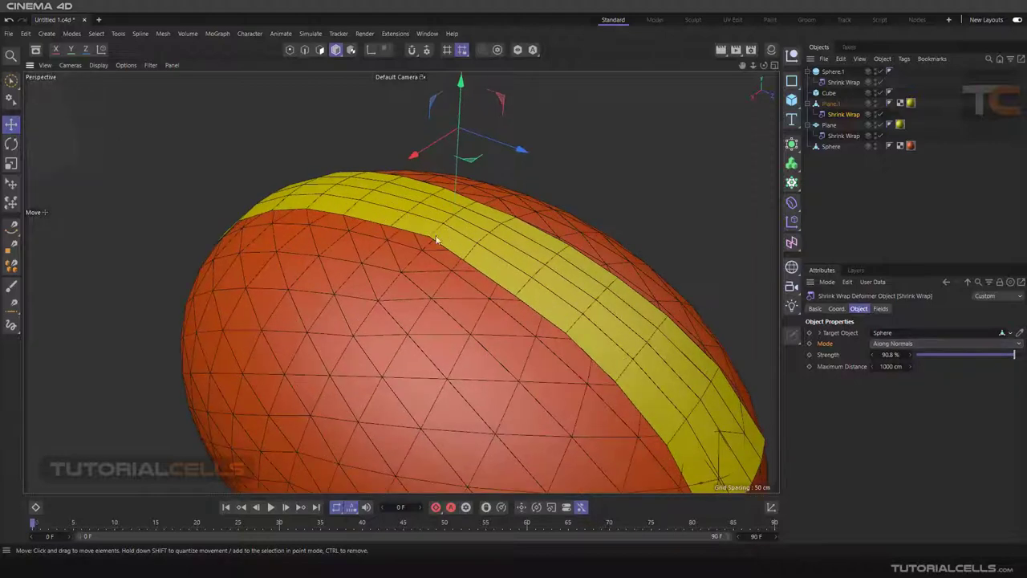
pyautogui.keyDown('alt'); pyautogui.moveTo(436, 239); pyautogui.dragTo(443, 260); pyautogui.keyUp('alt')
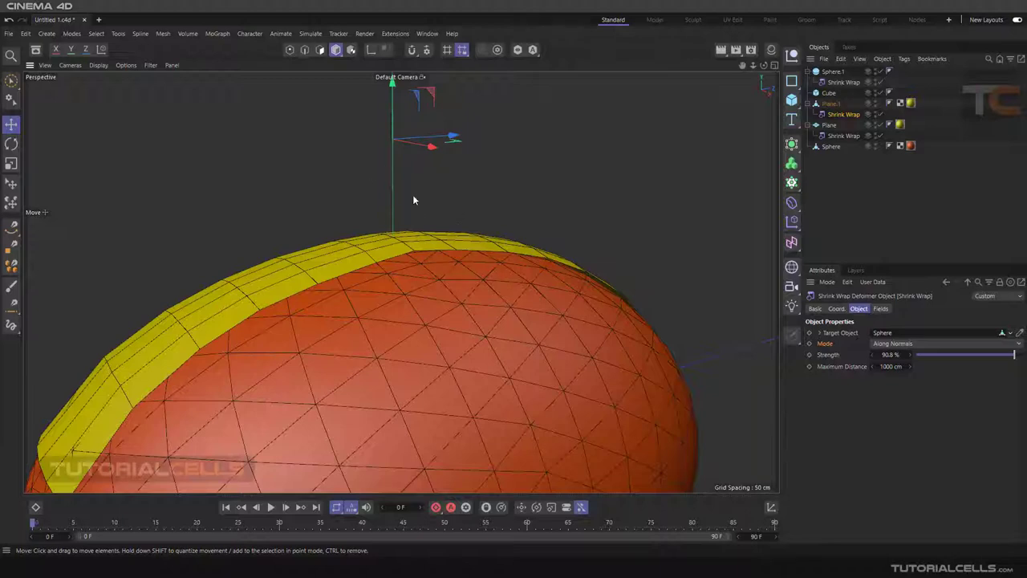
pyautogui.moveTo(984, 358); pyautogui.dragTo(966, 354)
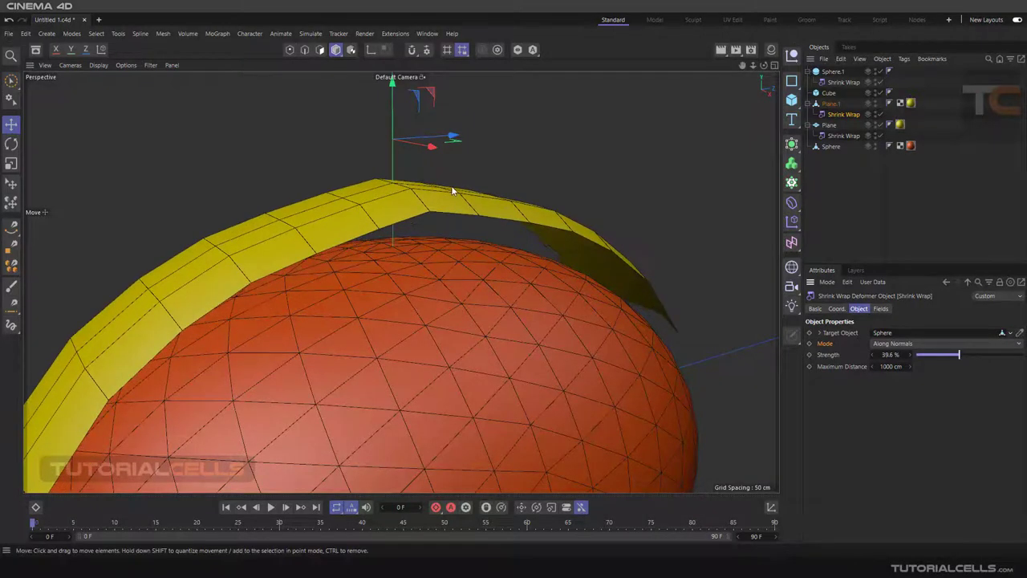
pyautogui.keyDown('alt'); pyautogui.moveTo(452, 190); pyautogui.dragTo(254, 179); pyautogui.keyUp('alt')
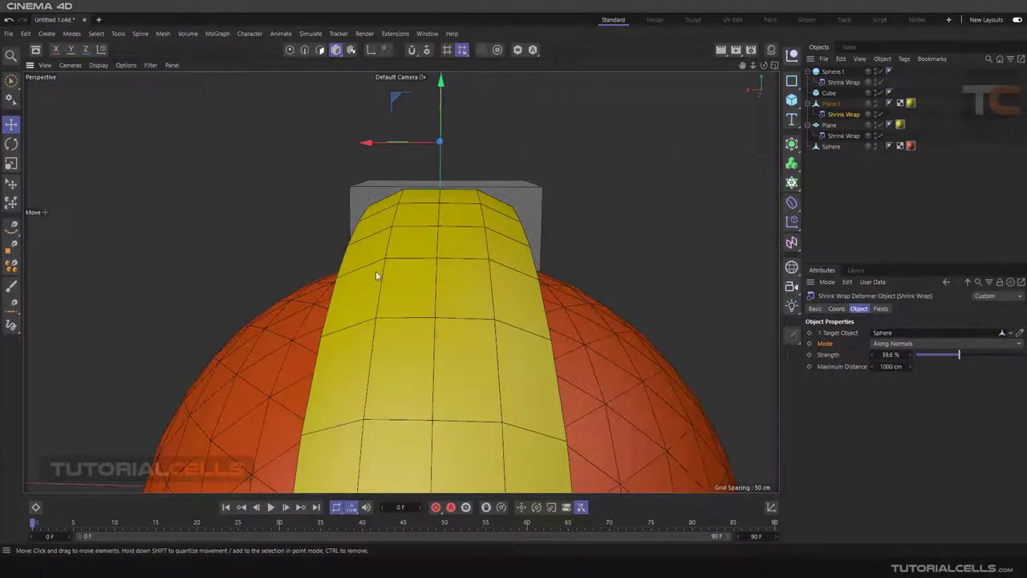
pyautogui.keyDown('alt'); pyautogui.moveTo(376, 276); pyautogui.dragTo(546, 305); pyautogui.keyUp('alt')
# Set Plane.1's Shrink Wrap strength to 100% and switch its mode to Target Axis.
pyautogui.moveTo(960, 359); pyautogui.dragTo(1026, 354)
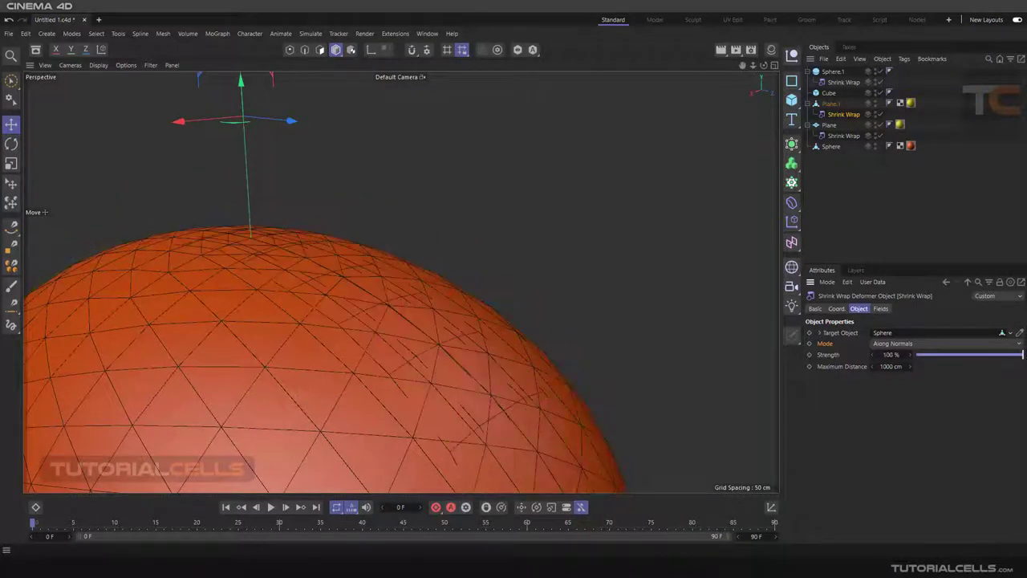
pyautogui.click(959, 347)
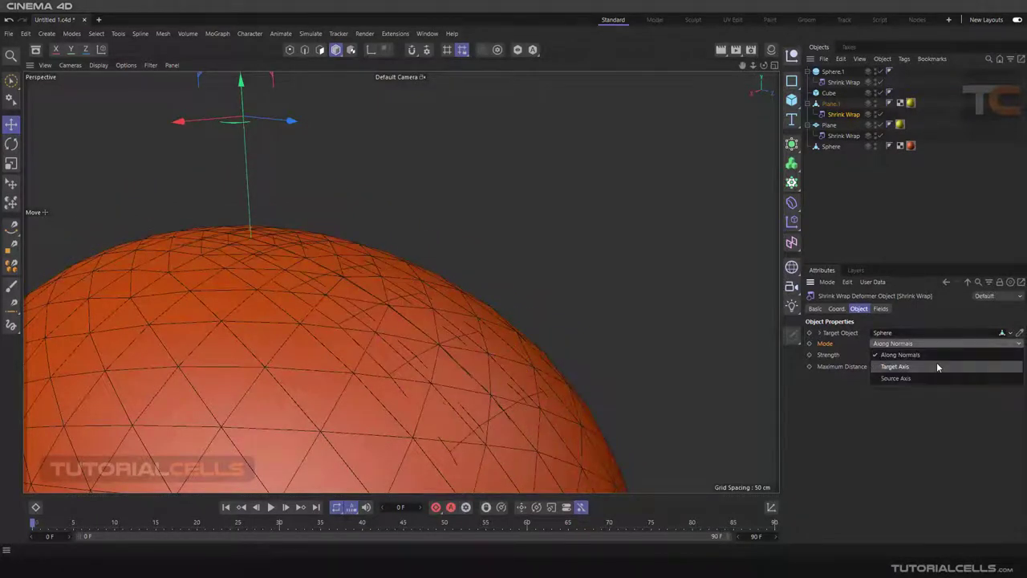
pyautogui.click(937, 362)
pyautogui.scroll(-2, 382, 300)
pyautogui.keyDown('alt'); pyautogui.moveTo(382, 300); pyautogui.dragTo(471, 262, button='middle'); pyautogui.keyUp('alt')
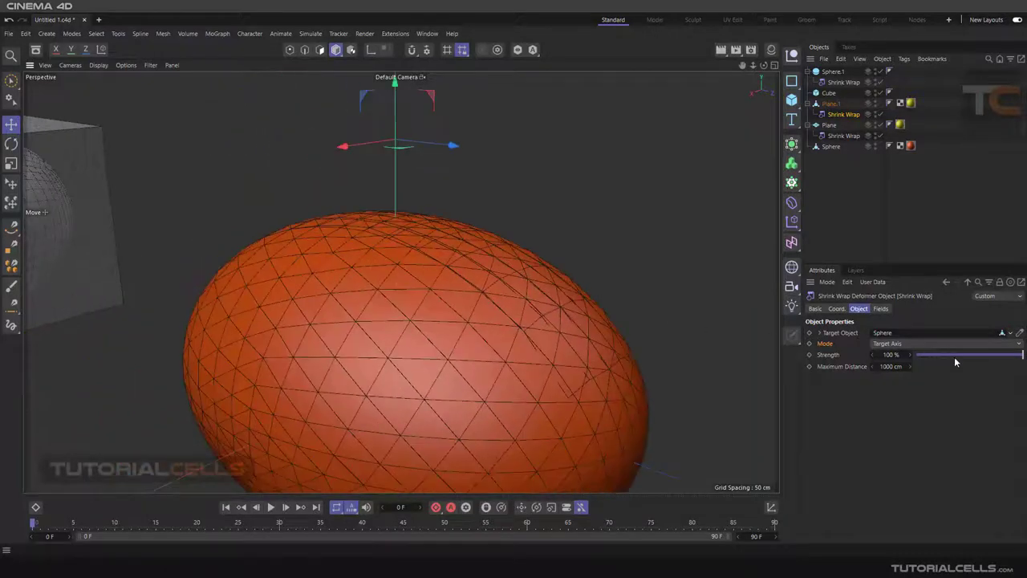
pyautogui.moveTo(956, 356); pyautogui.dragTo(1024, 355)
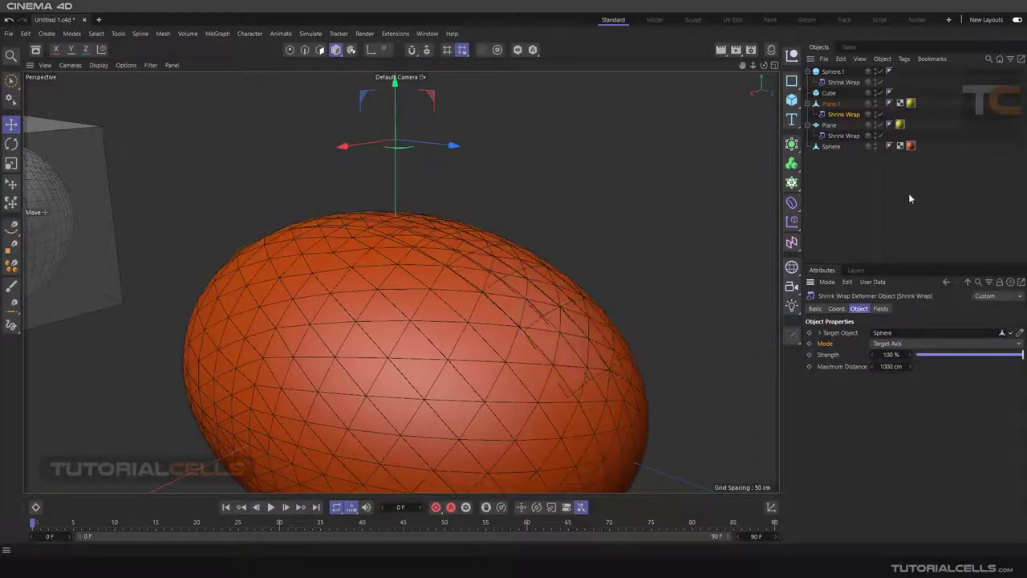
# Hide the red Sphere in the viewport and place Plane.1 under a Subdivision Surface.
pyautogui.click(875, 145)
pyautogui.keyDown('alt'); pyautogui.moveTo(434, 281); pyautogui.dragTo(452, 265); pyautogui.keyUp('alt')
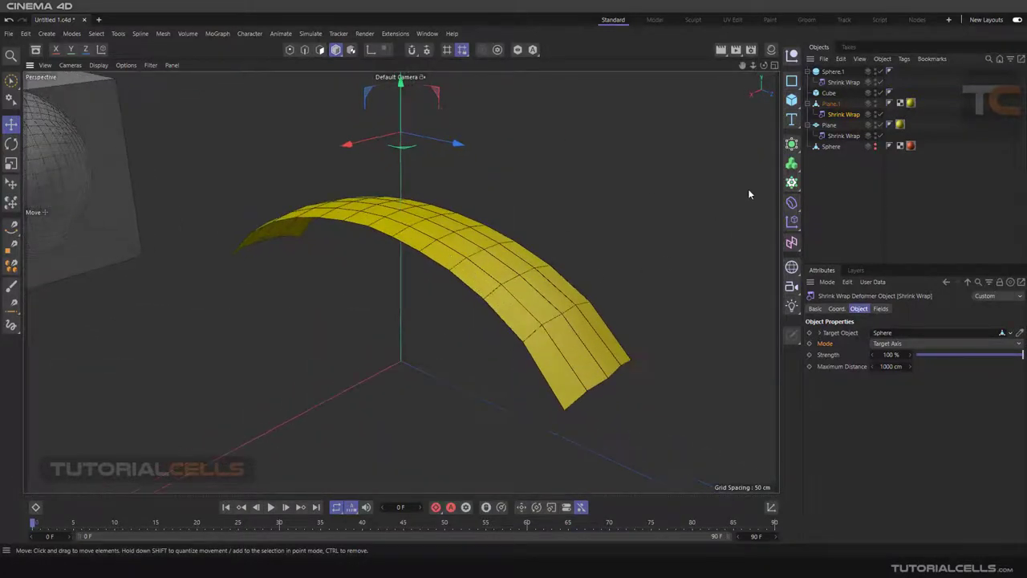
pyautogui.click(831, 105)
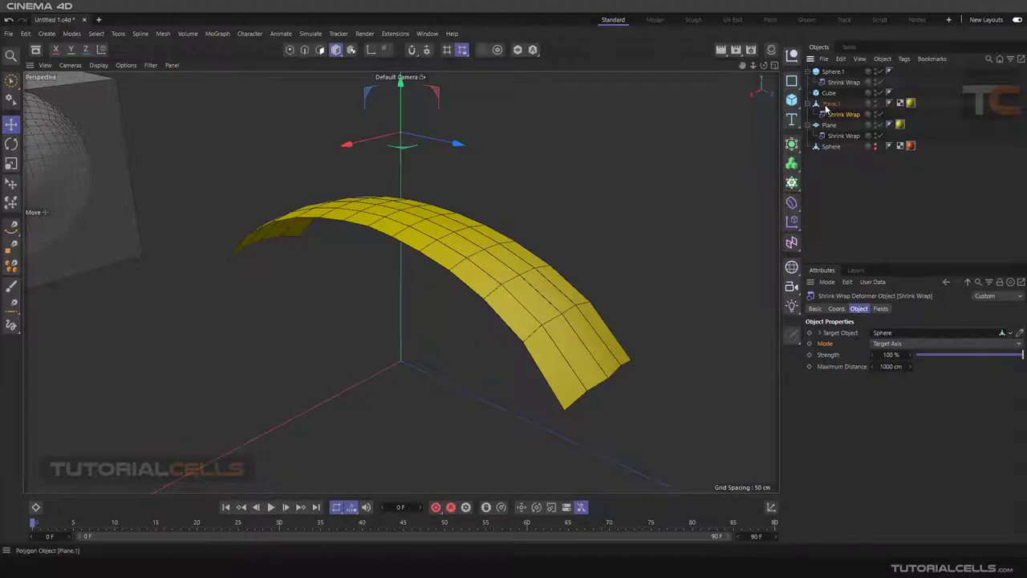
pyautogui.keyDown('alt'); pyautogui.click(793, 147); pyautogui.keyUp('alt')
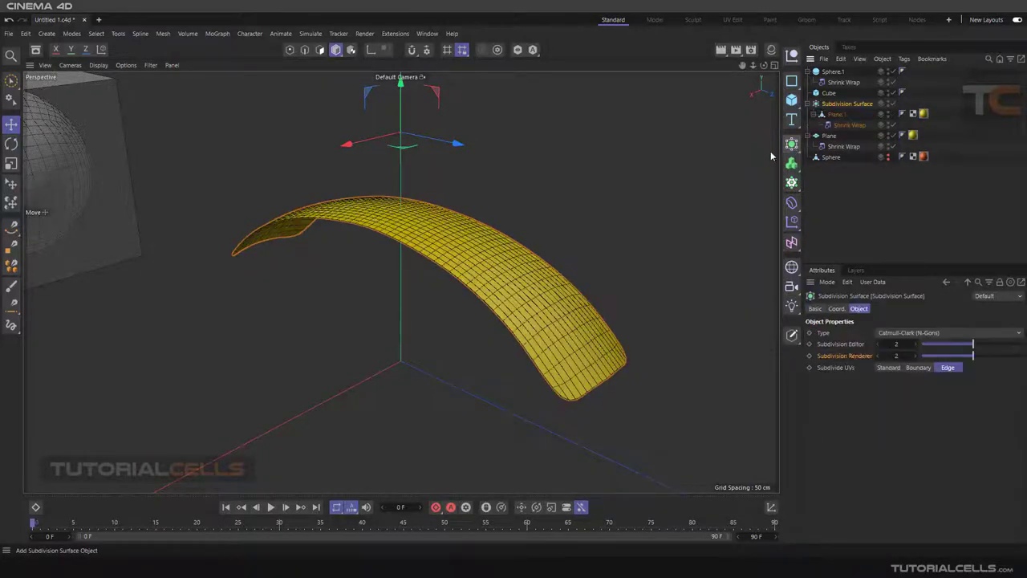
pyautogui.keyDown('alt'); pyautogui.moveTo(528, 275); pyautogui.dragTo(711, 171); pyautogui.keyUp('alt')
# Test the Shrink Wrap strength on the subdivided Plane.1, return it to 100%, and examine the smoothed strip.
pyautogui.click(849, 125)
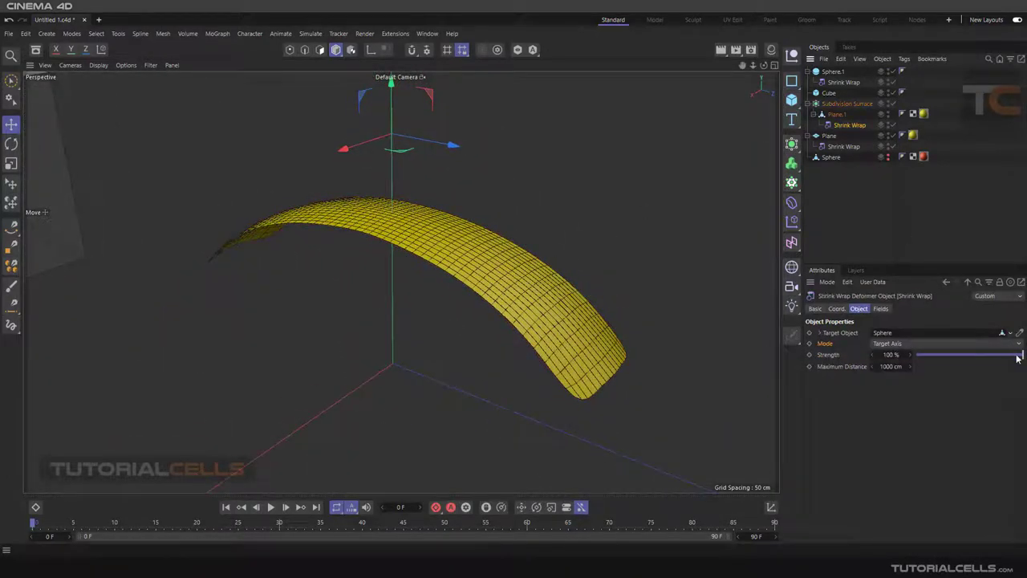
pyautogui.moveTo(1017, 358)
pyautogui.mouseDown()
pyautogui.moveTo(889, 360)
pyautogui.moveTo(1023, 358)
pyautogui.mouseUp()
pyautogui.scroll(-2, 521, 265)
pyautogui.moveTo(470, 243)
pyautogui.keyDown('alt'); pyautogui.mouseDown()
pyautogui.moveTo(509, 230)
pyautogui.moveTo(478, 243)
pyautogui.mouseUp(); pyautogui.keyUp('alt')
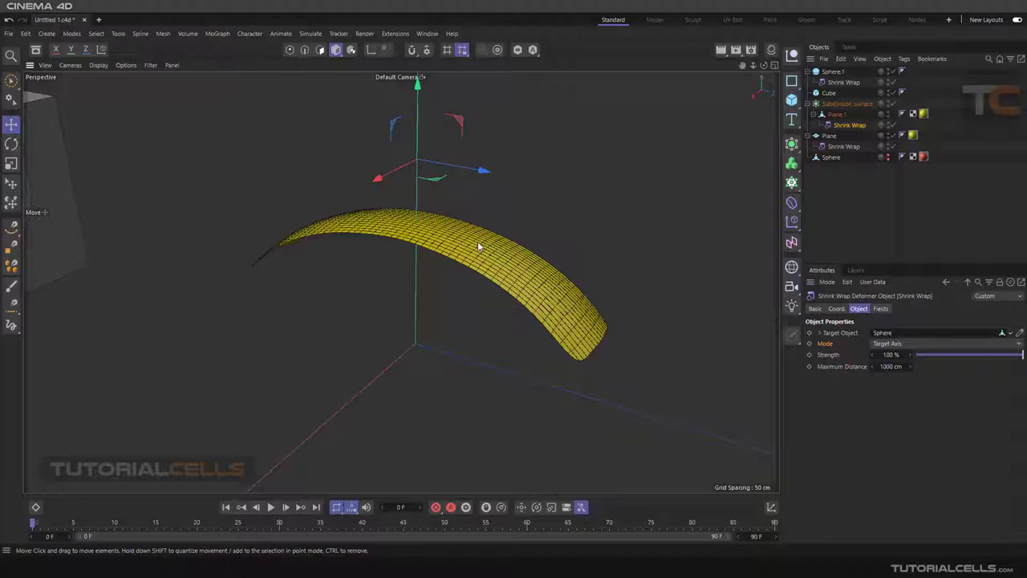
pyautogui.keyDown('alt'); pyautogui.moveTo(479, 247); pyautogui.dragTo(456, 252); pyautogui.keyUp('alt')
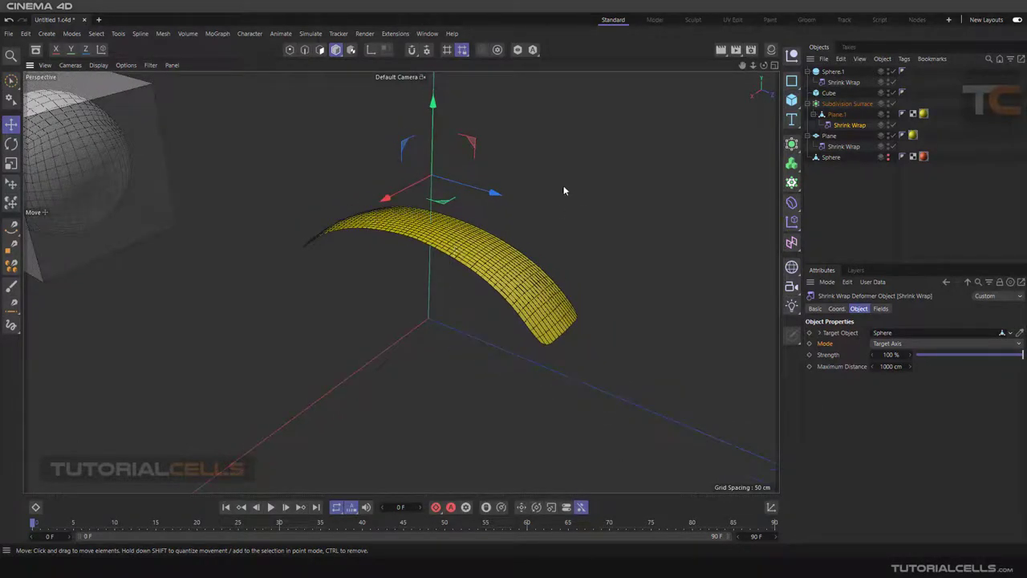